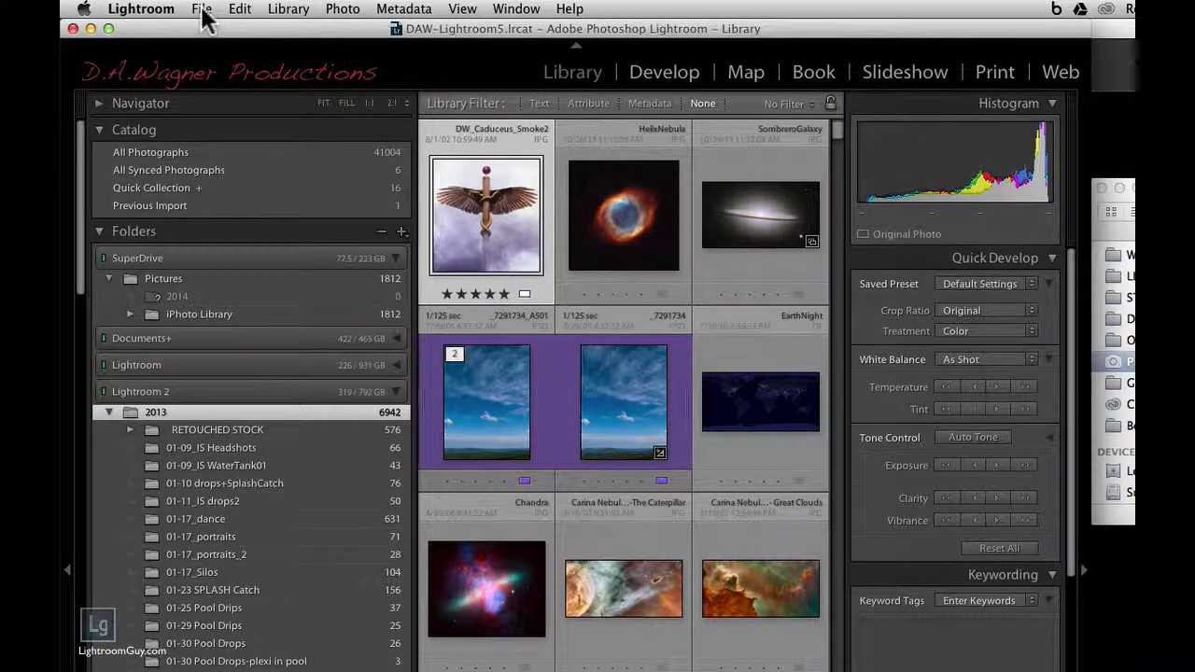
- Start a new catalog named 'Lightroom Guy Demo Import' saved in the Pictures folder
click(202, 13)
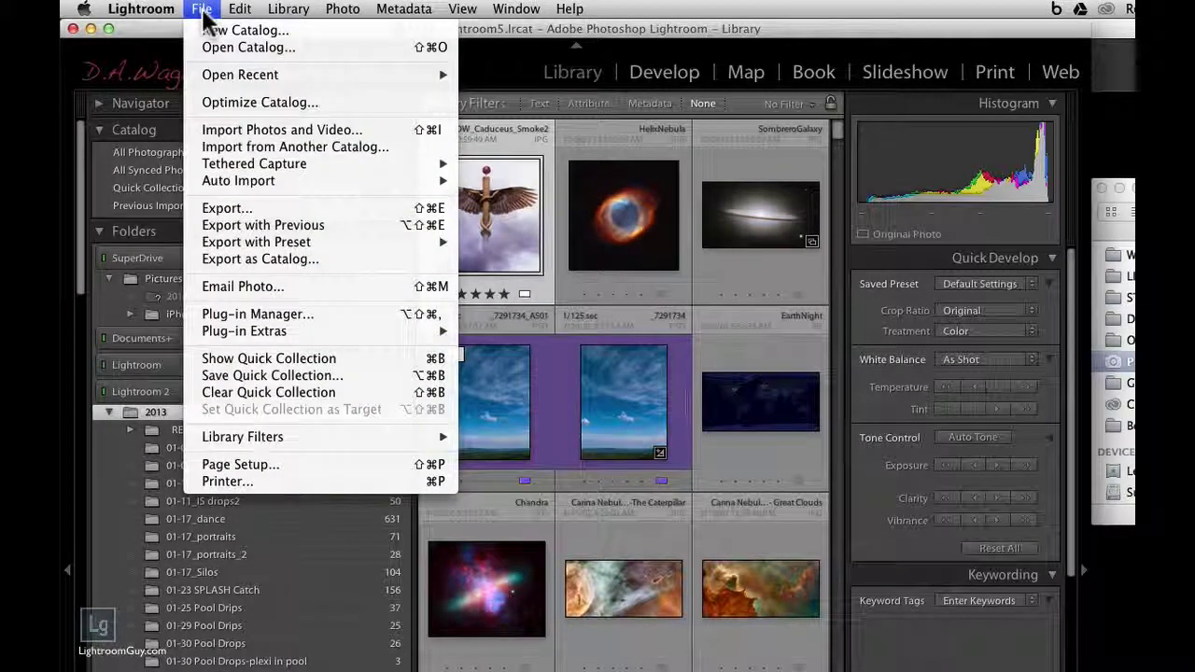
click(251, 30)
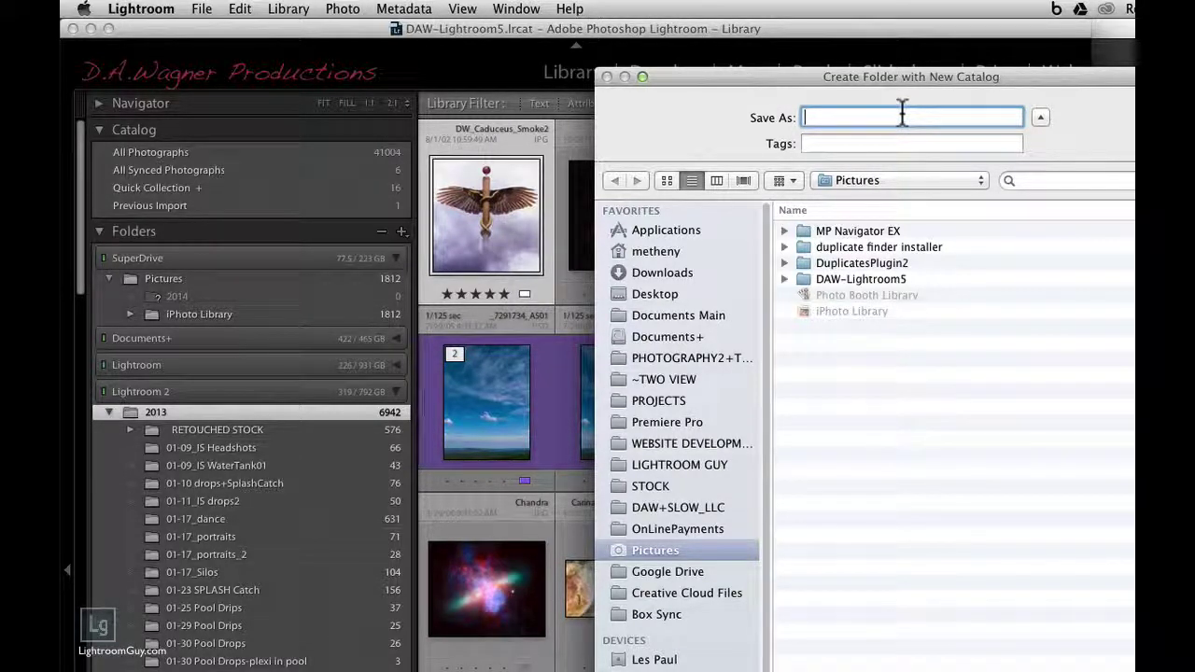
text(Lightroom Guy Demo Im)
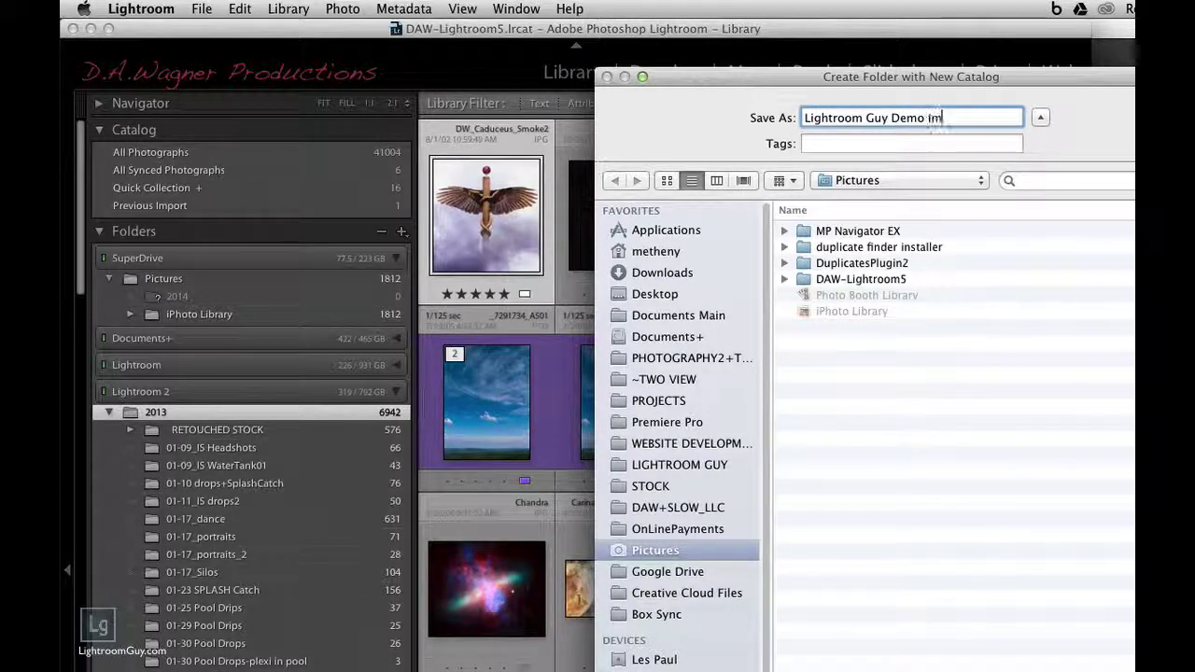
text(port)
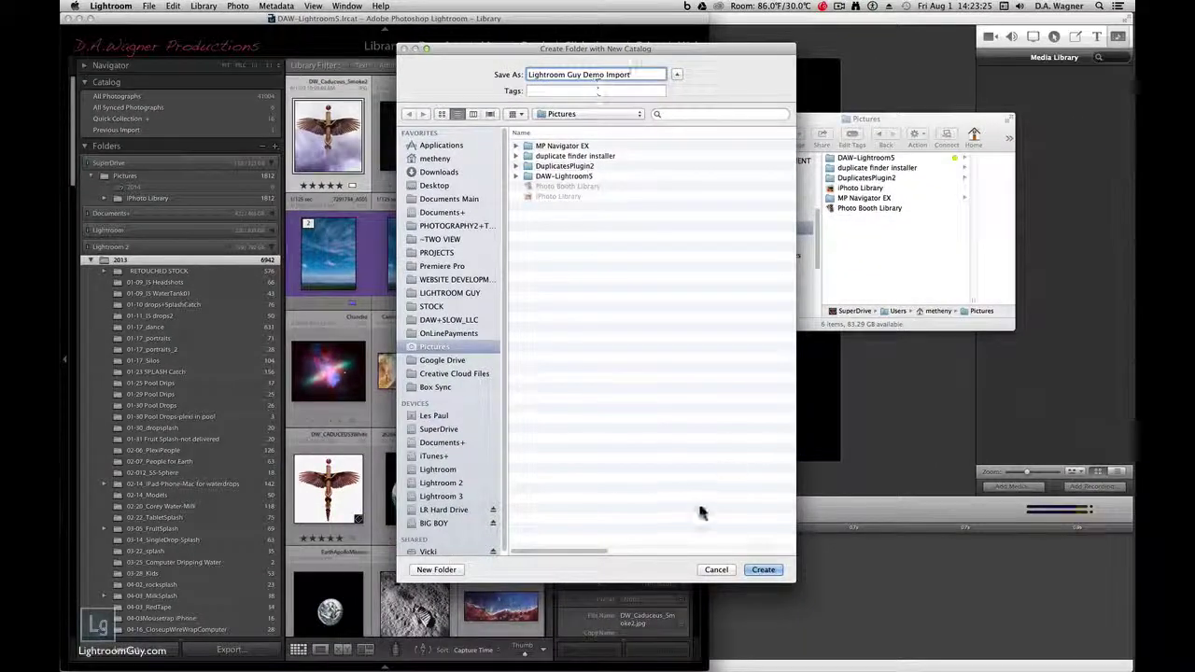
- Create the catalog, then select its Lightroom Guy Demo Import folder in Finder
click(764, 570)
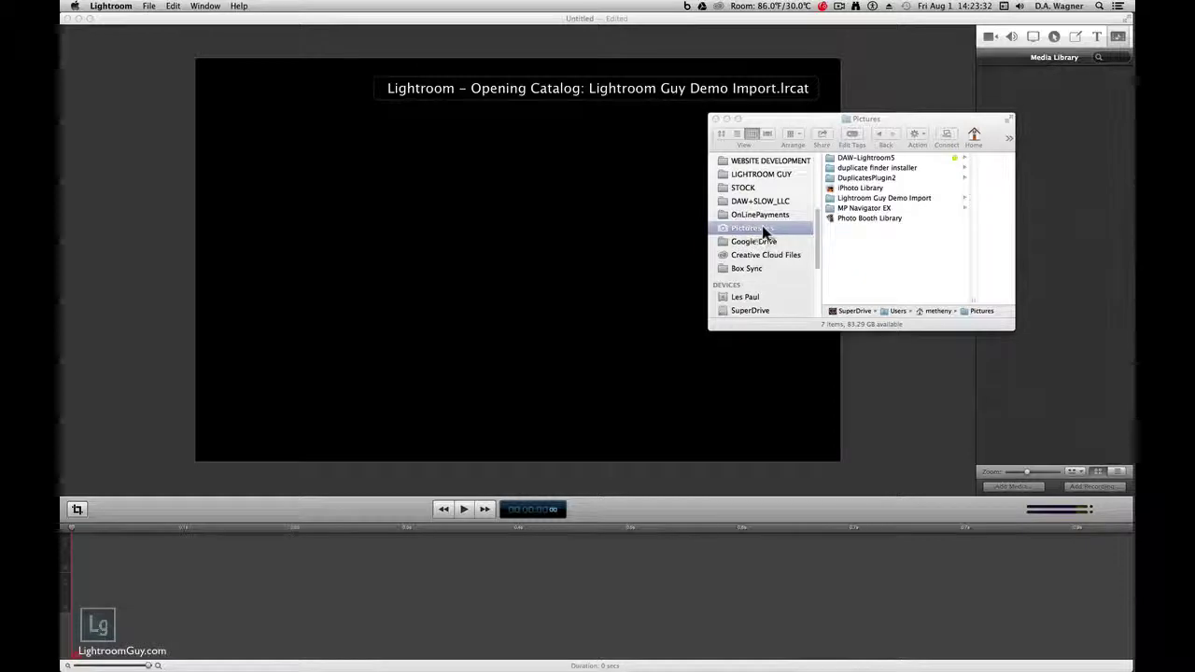
click(904, 118)
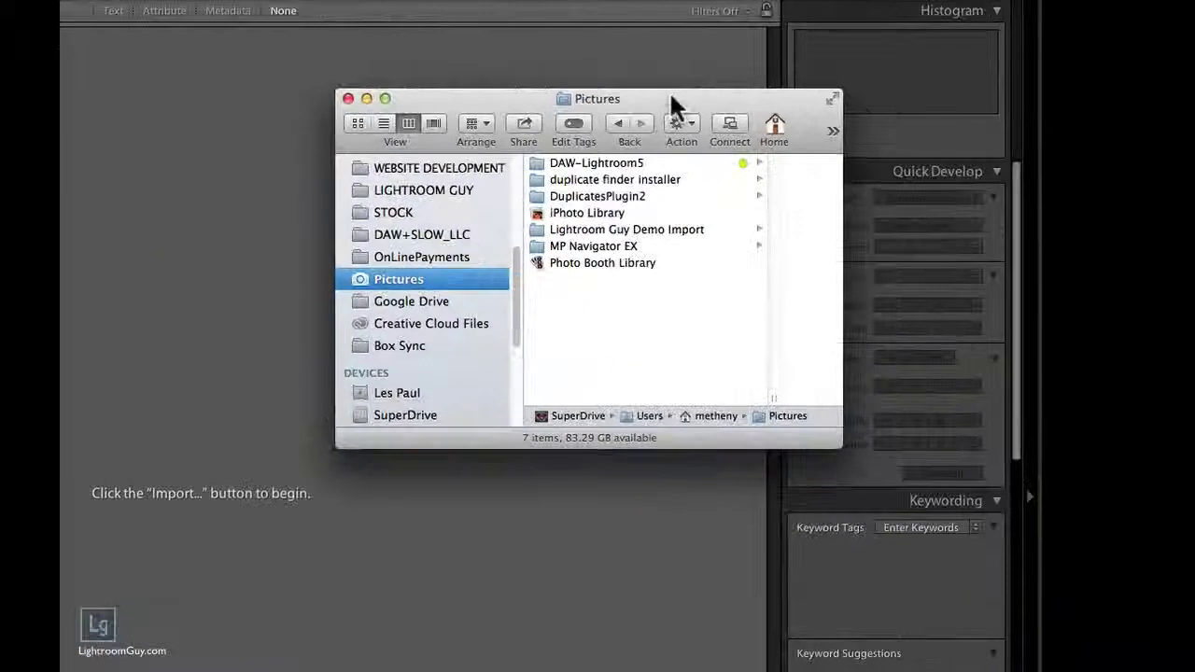
mouse_move(669, 93)
mouse_down()
mouse_move(673, 115)
mouse_move(669, 98)
mouse_up()
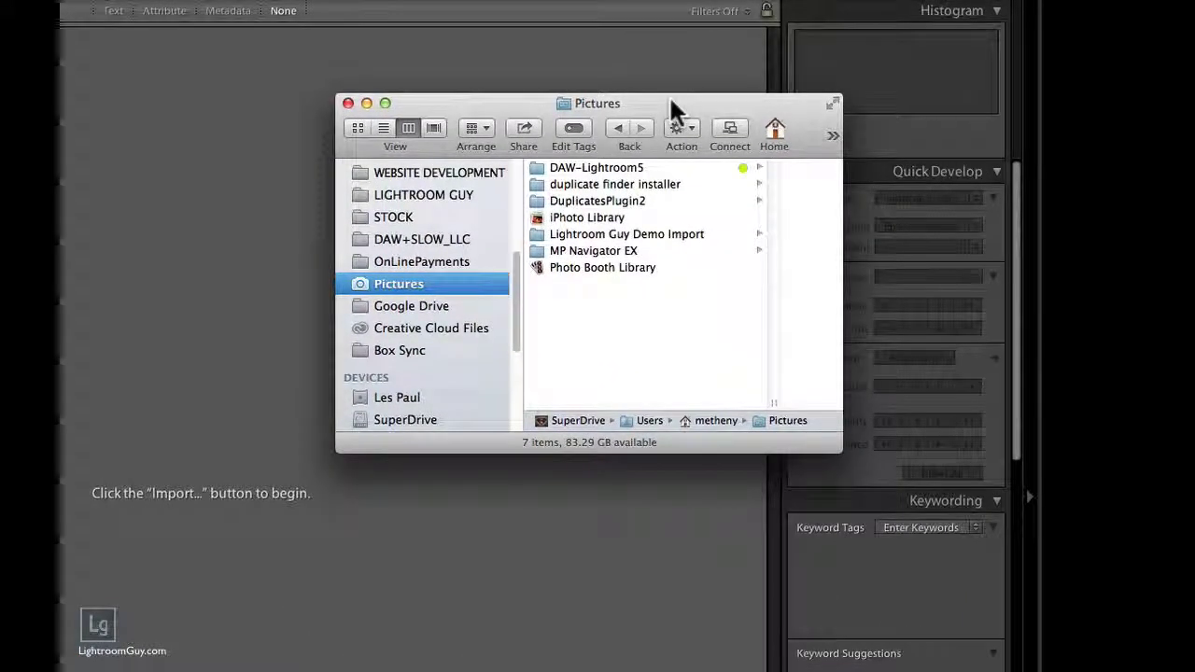
click(541, 235)
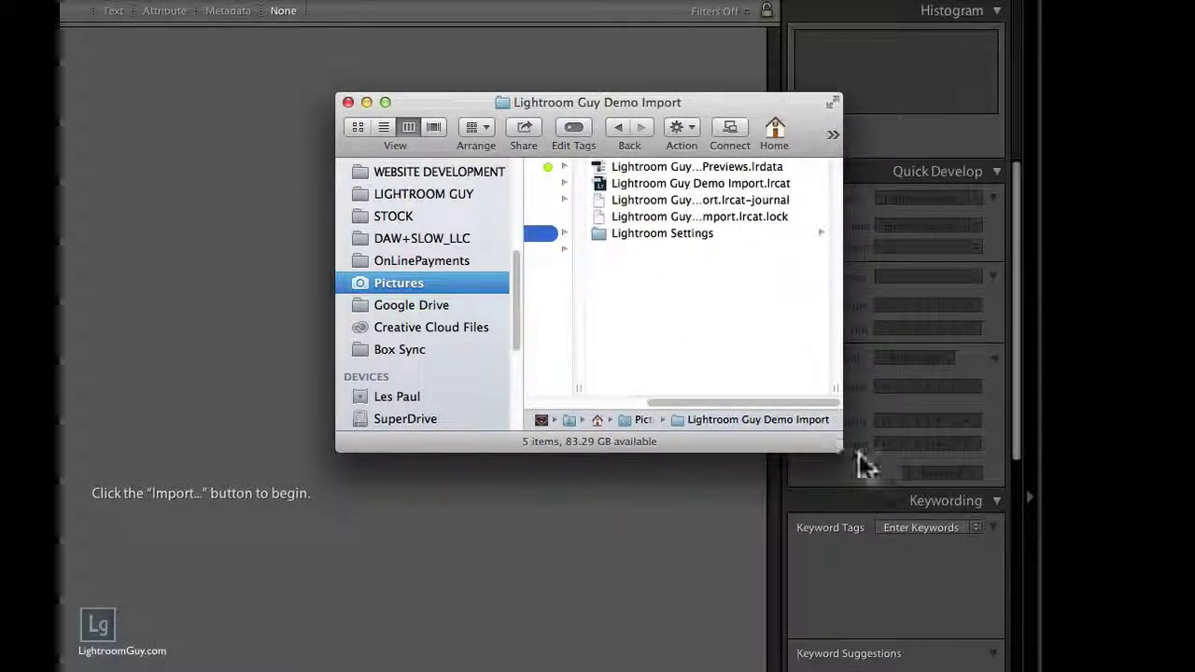
- Enlarge the Finder window and select the Lightroom Guy Demo Import.lrcat file
drag(837, 446, 1027, 496)
drag(824, 96, 608, 79)
drag(810, 428, 952, 420)
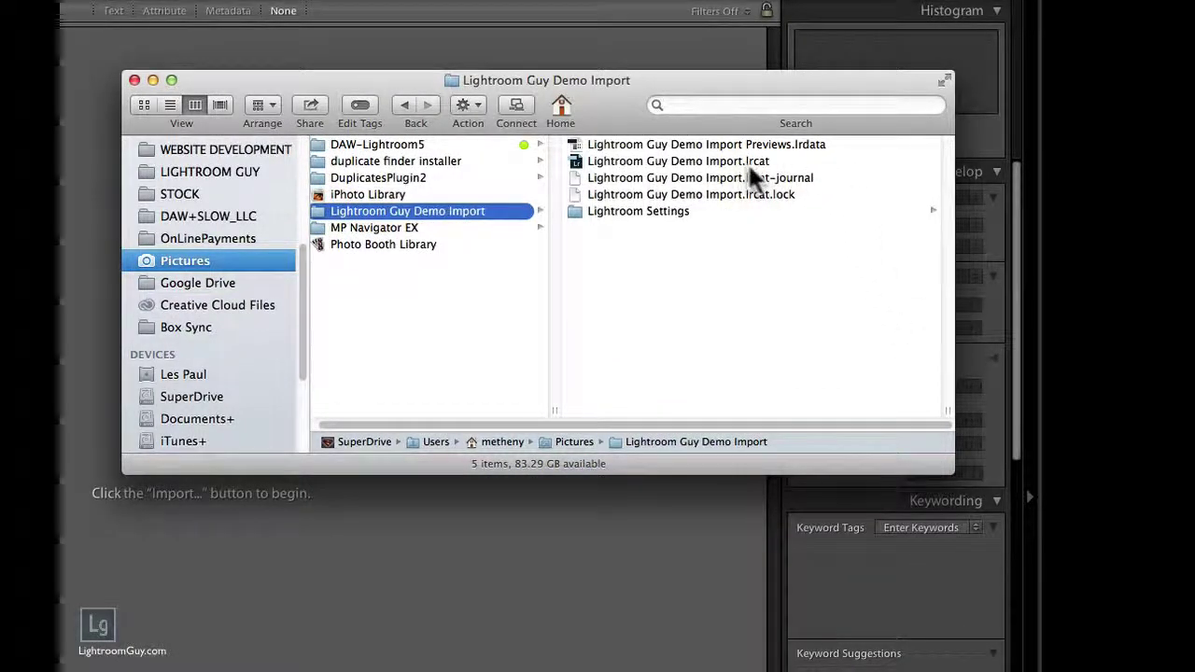
click(574, 154)
click(576, 161)
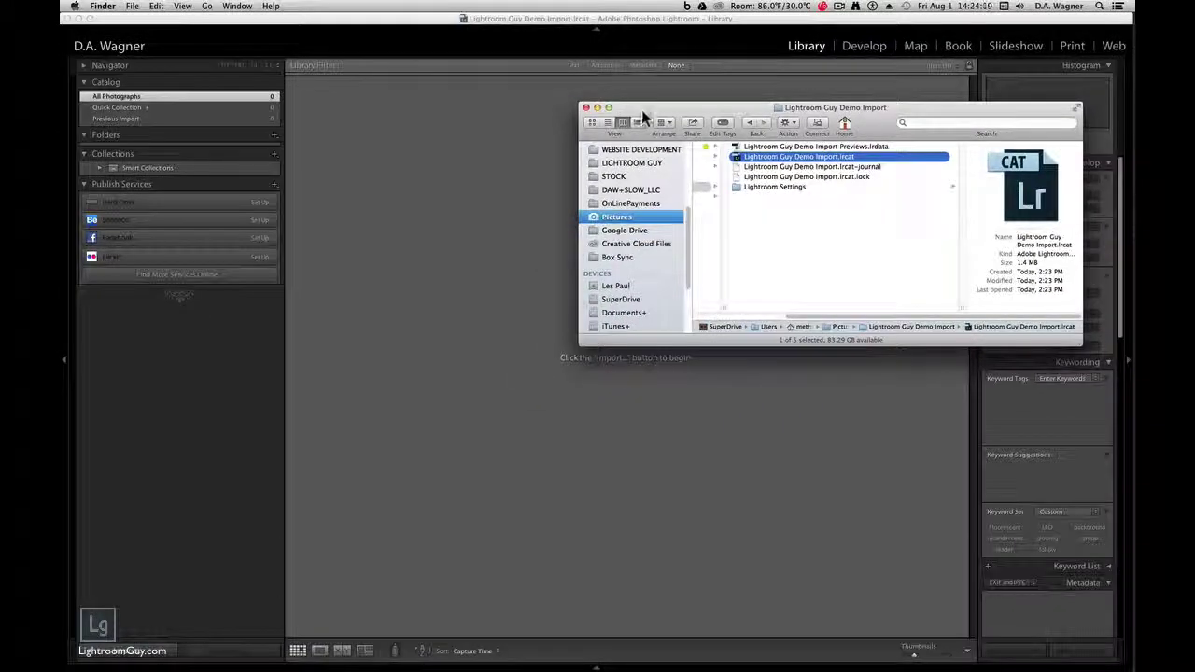
drag(643, 111, 677, 100)
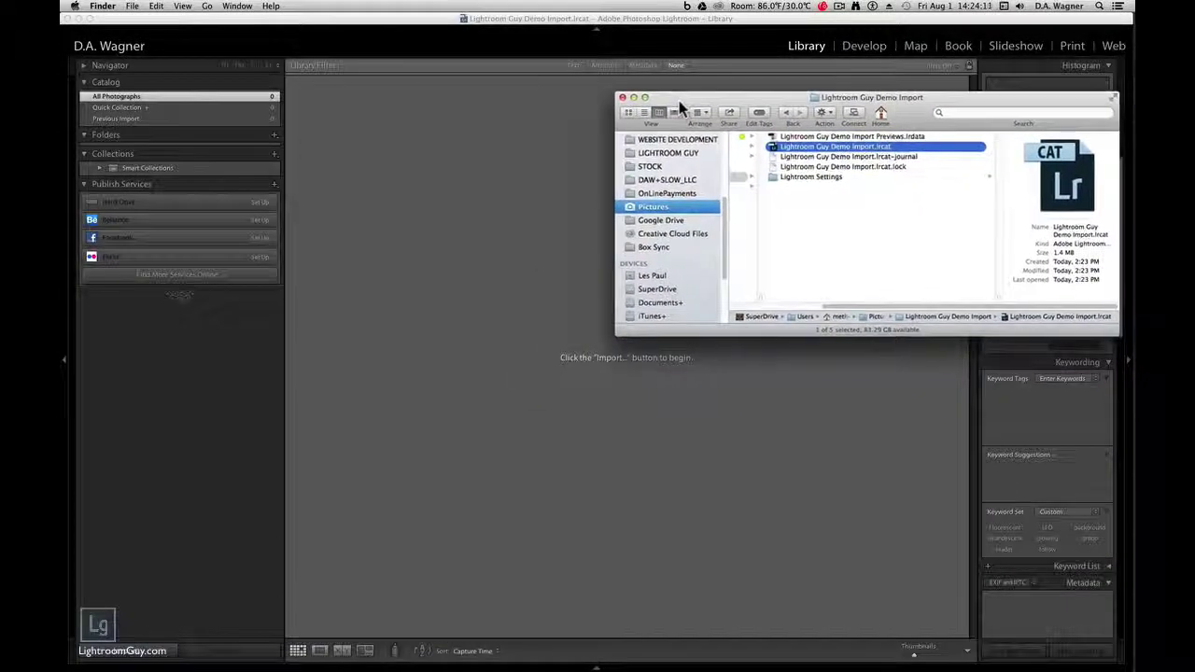
- Import from the NIKON D800 camera, showing its 109 photos, with Eject after import on
click(486, 425)
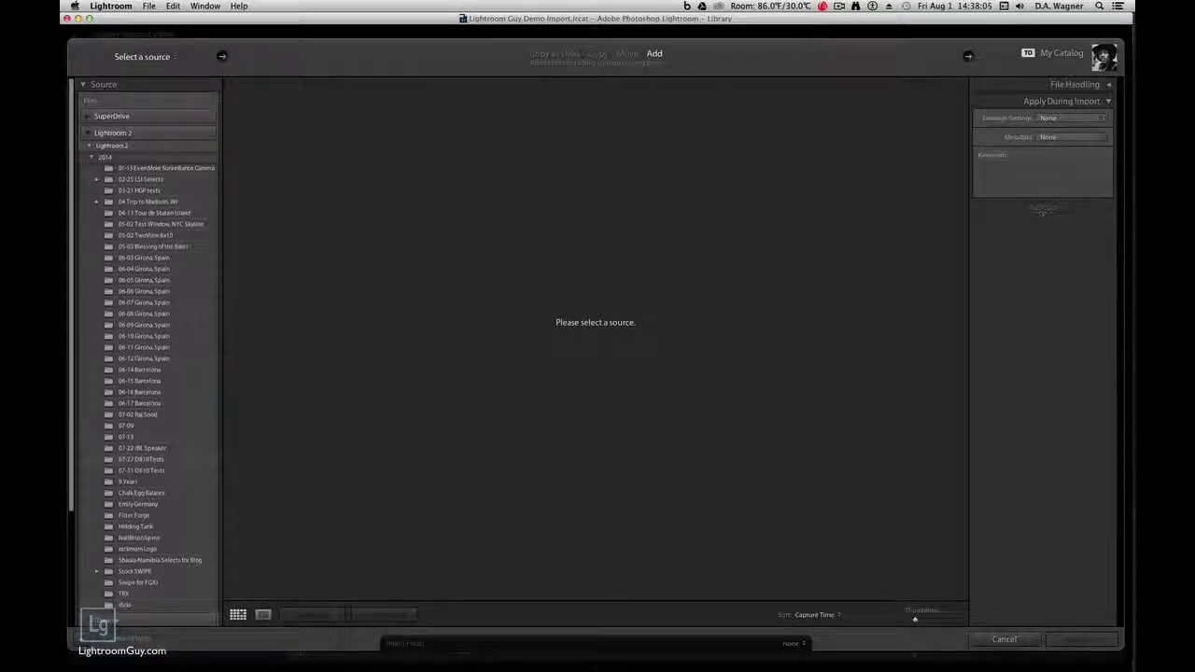
click(90, 145)
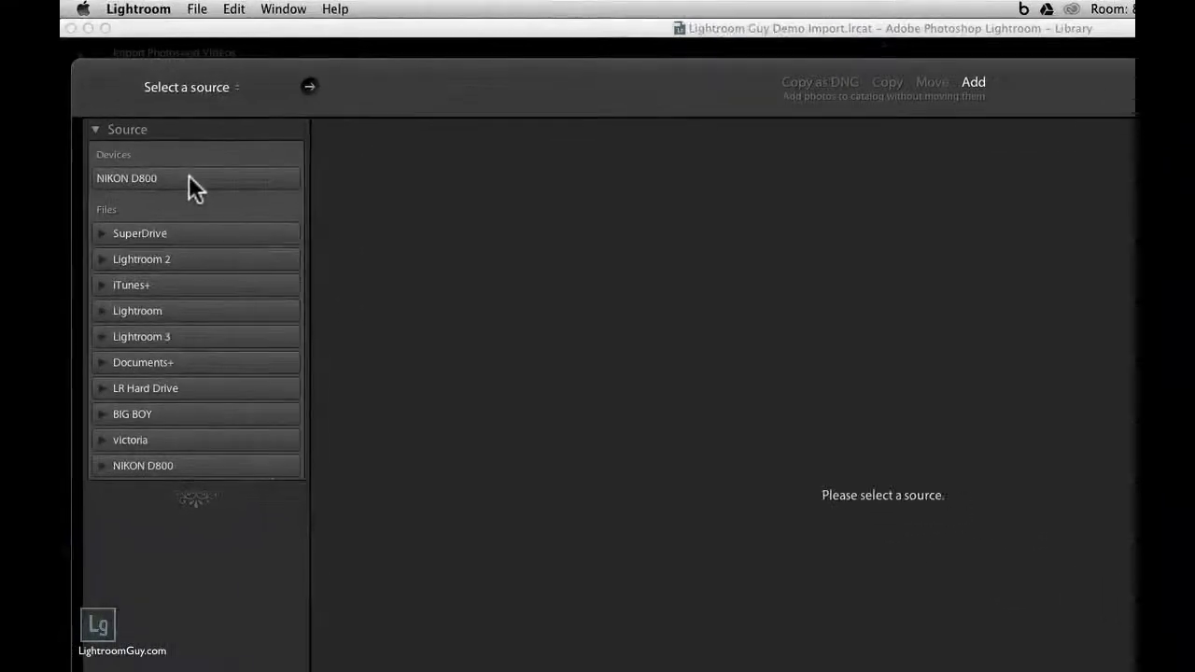
click(364, 265)
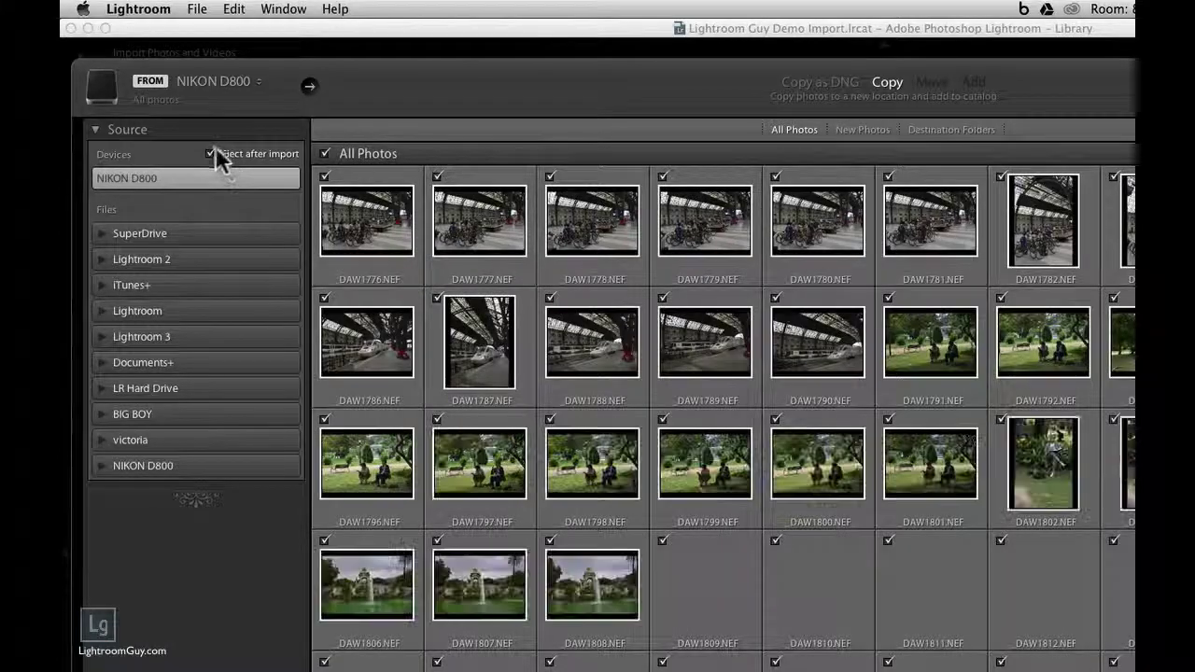
click(210, 153)
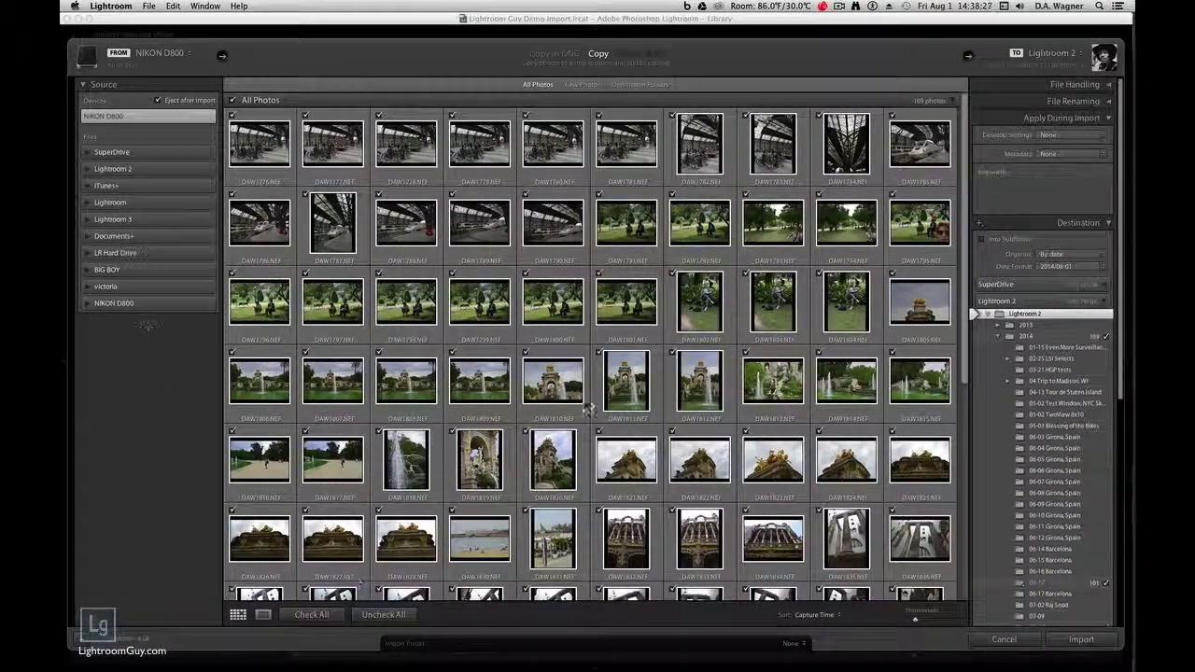
drag(965, 165, 985, 140)
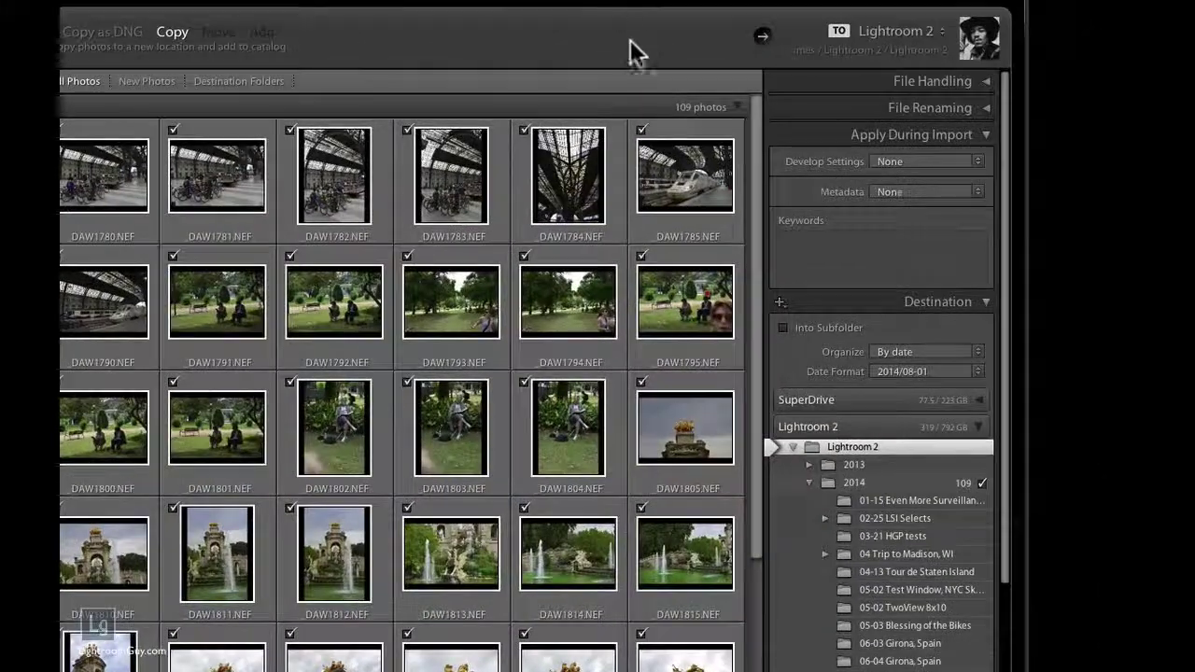
- Change the import destination from Lightroom 2 to the LR Hard Drive volume
click(945, 39)
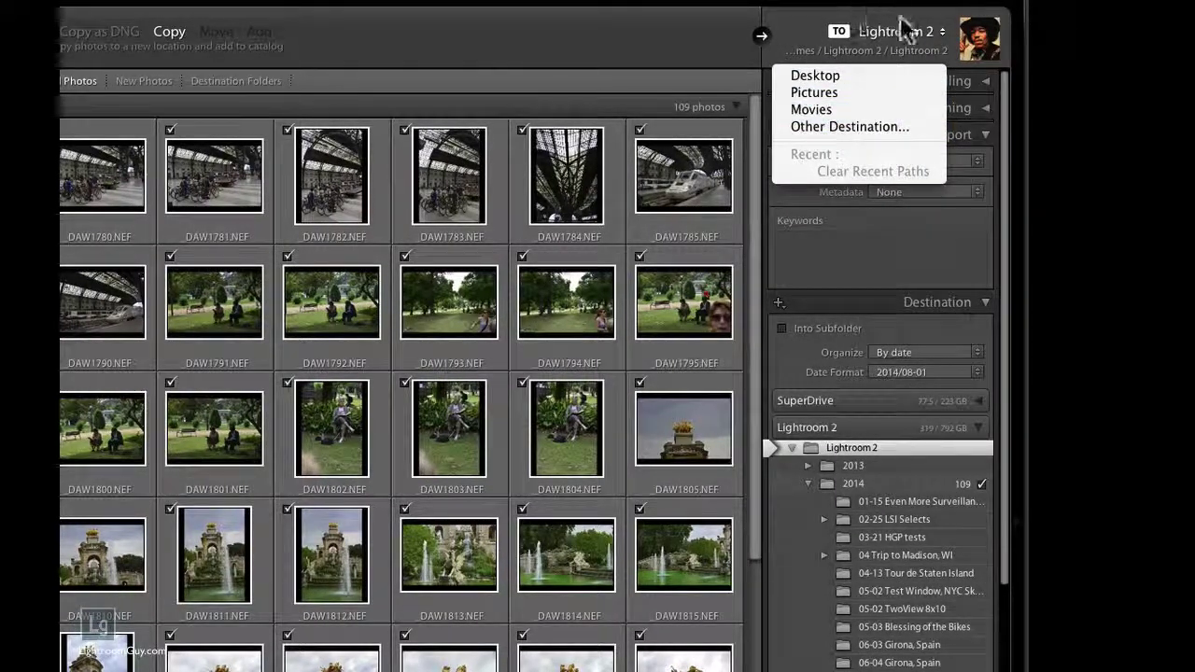
click(852, 124)
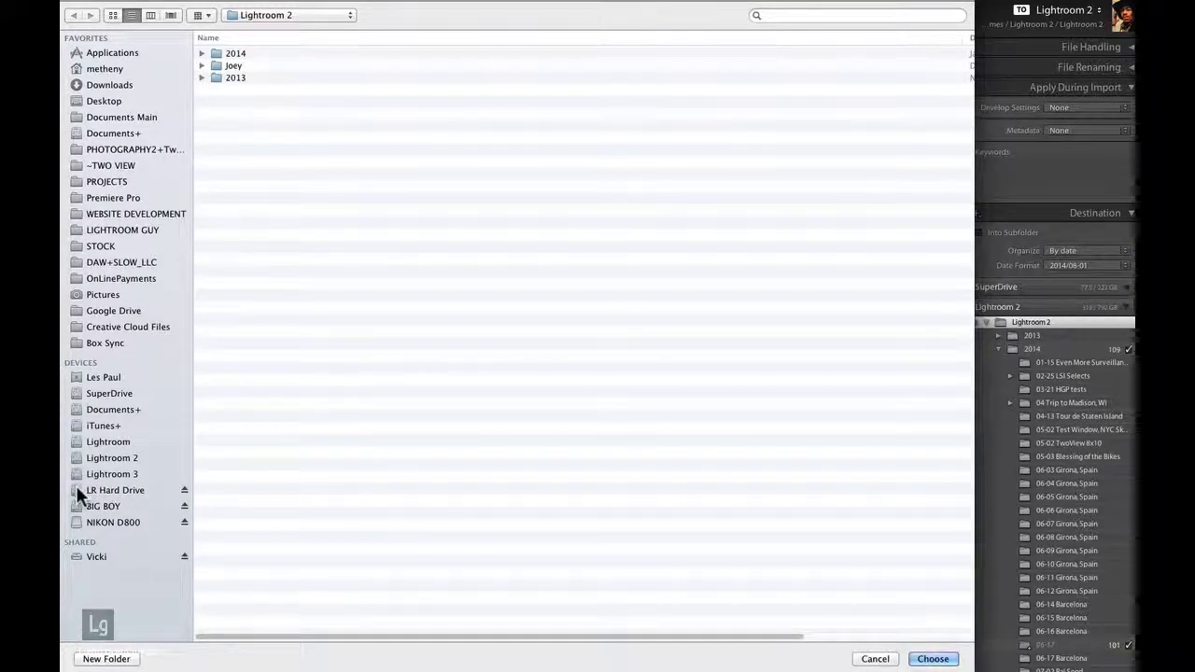
click(77, 486)
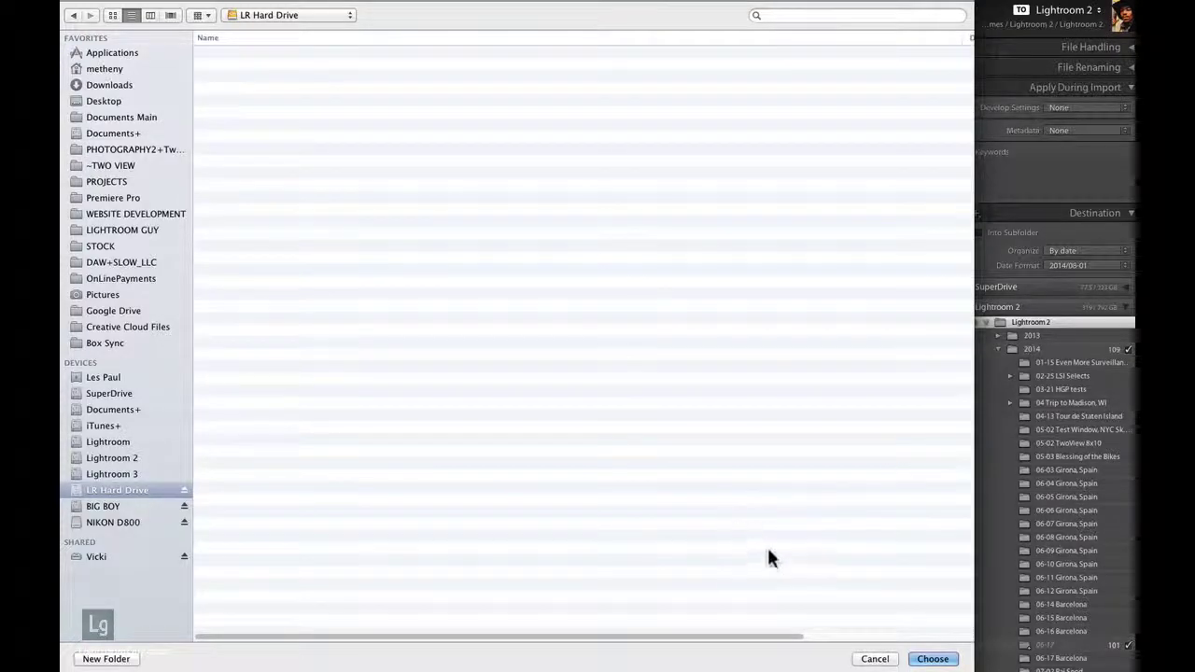
click(933, 659)
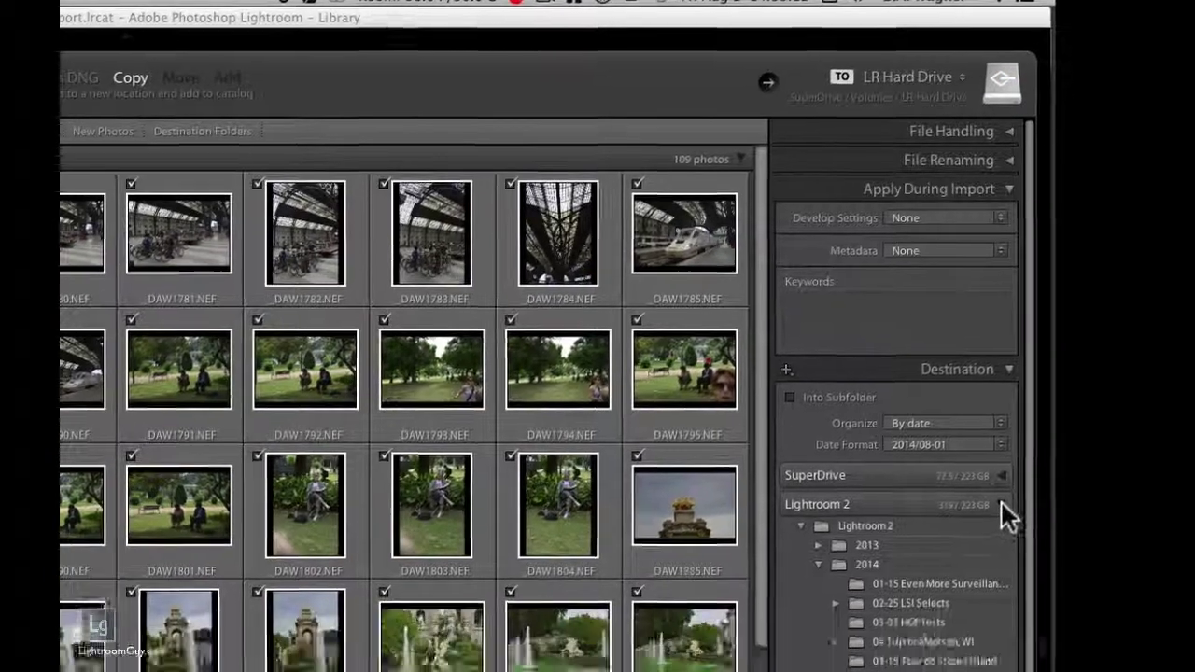
click(990, 569)
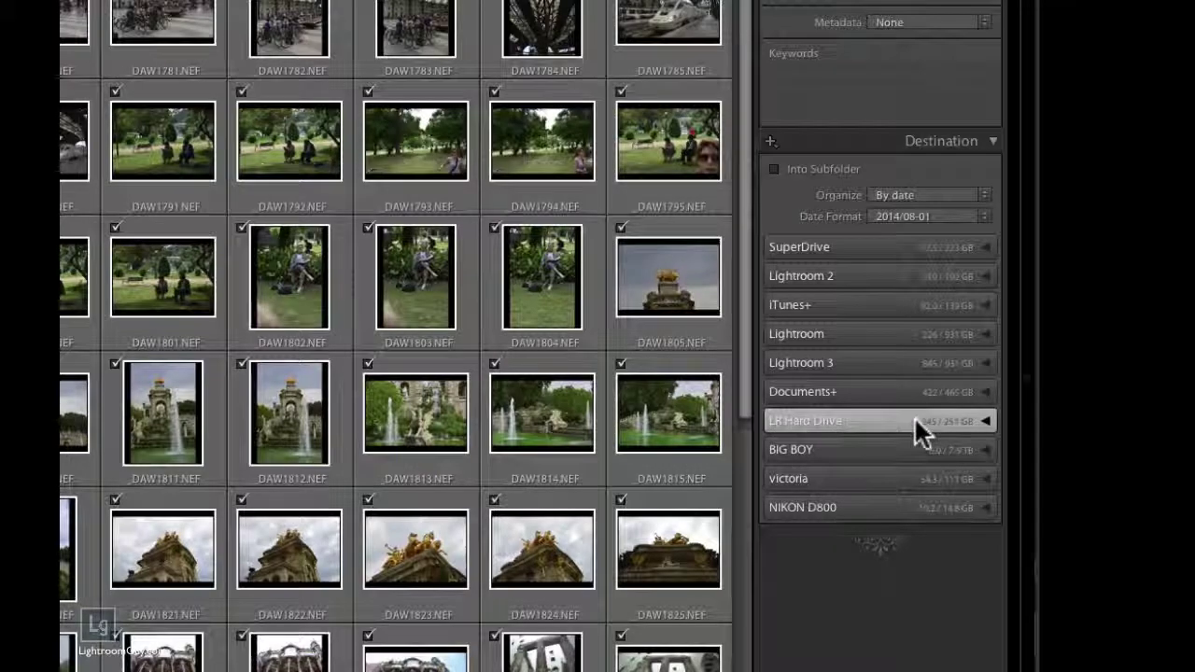
mouse_move(917, 420)
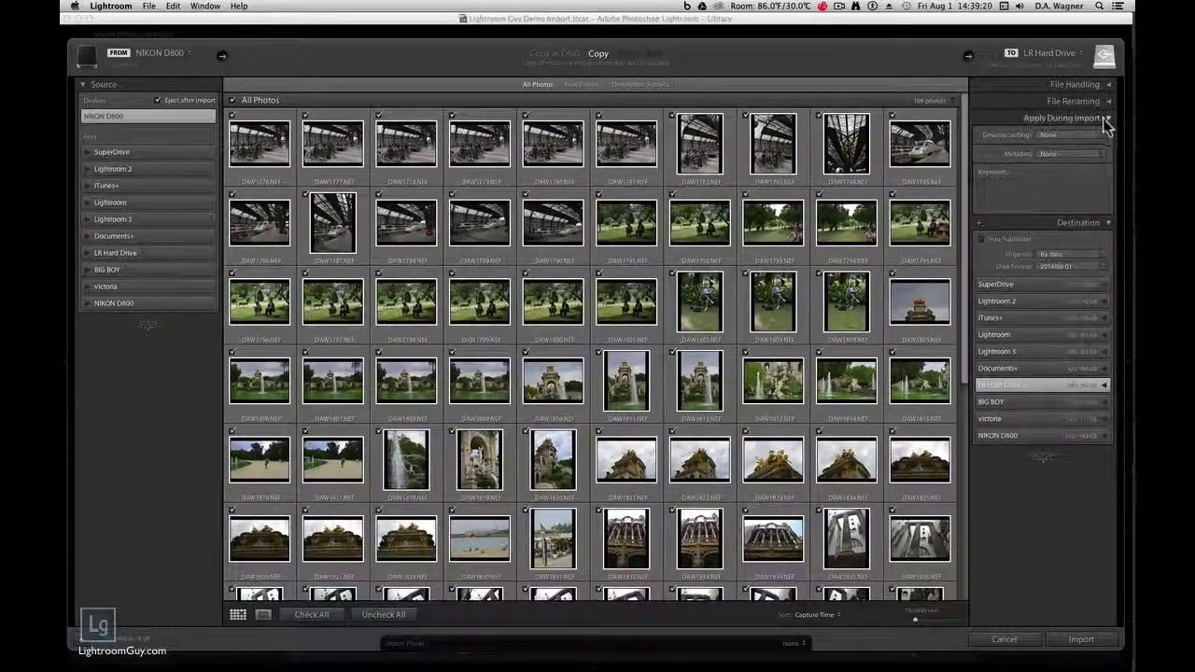
click(1109, 117)
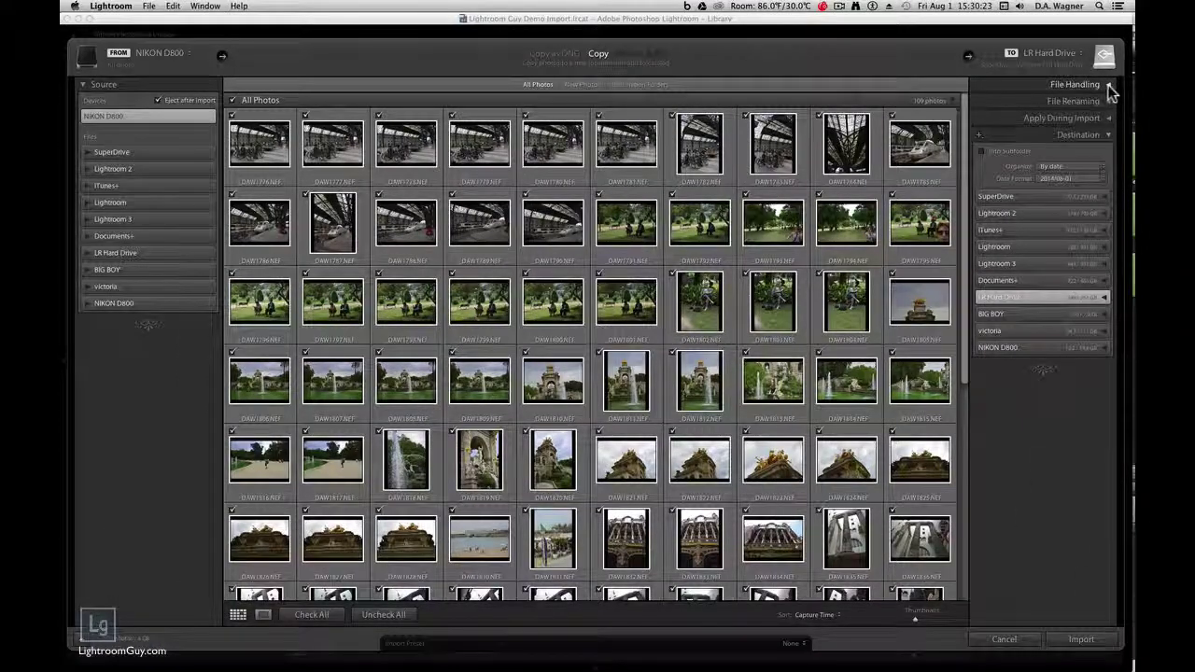
- Set Build Previews to 1:1 and turn on Build Smart Previews
click(1109, 86)
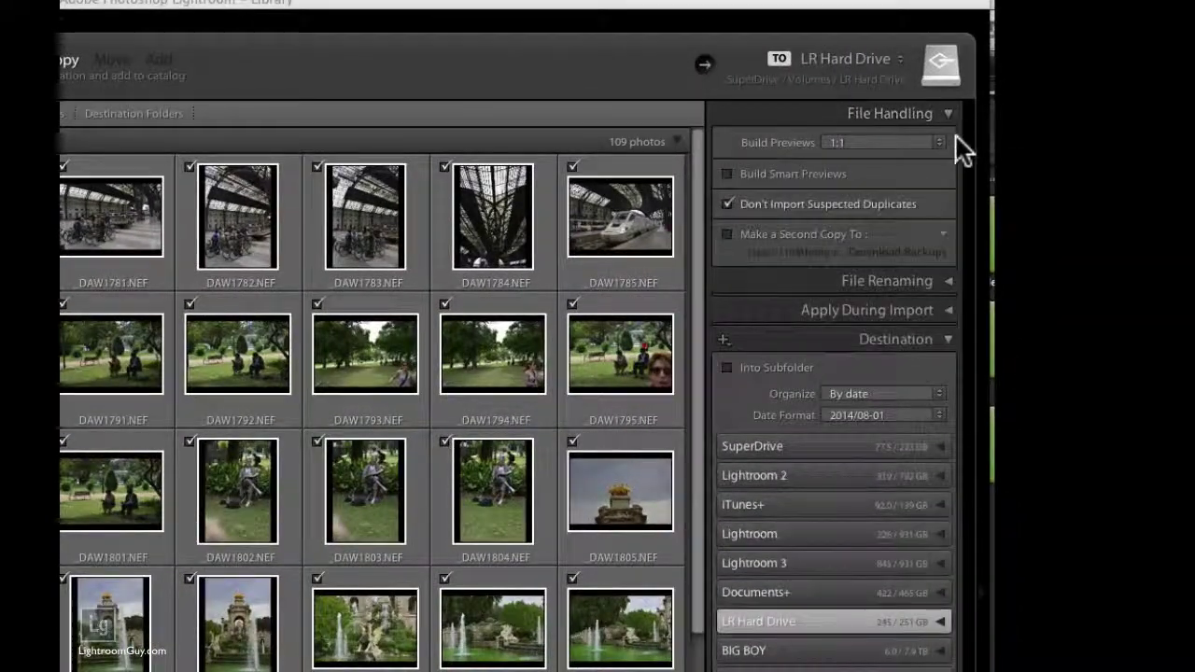
click(938, 142)
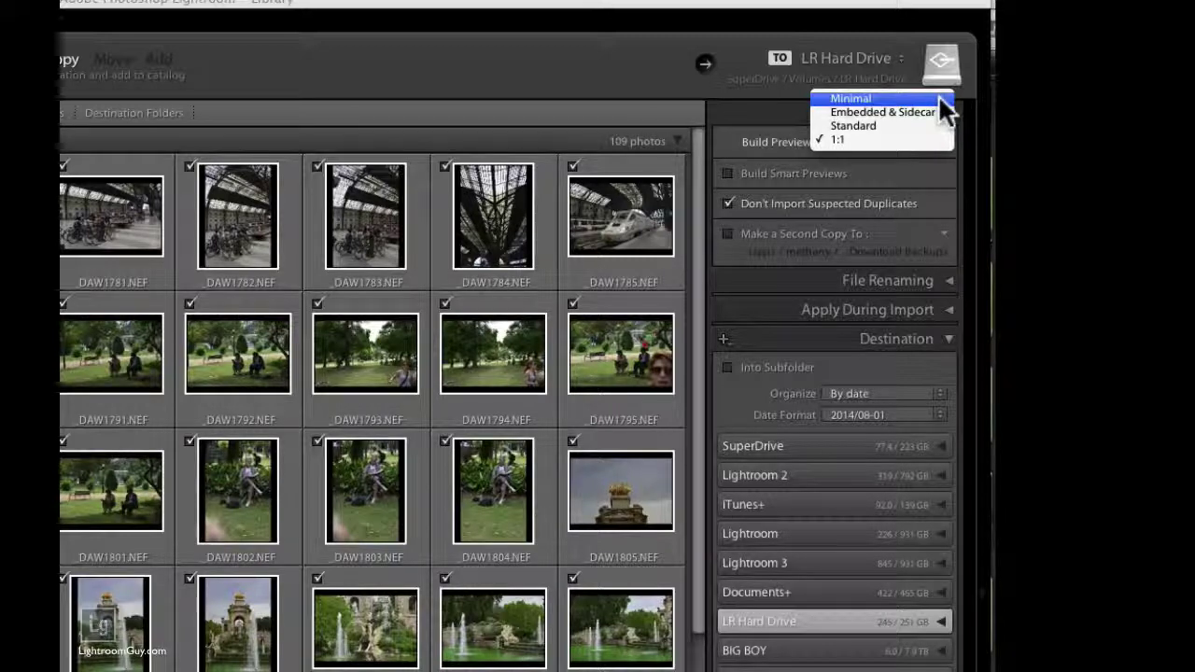
click(915, 138)
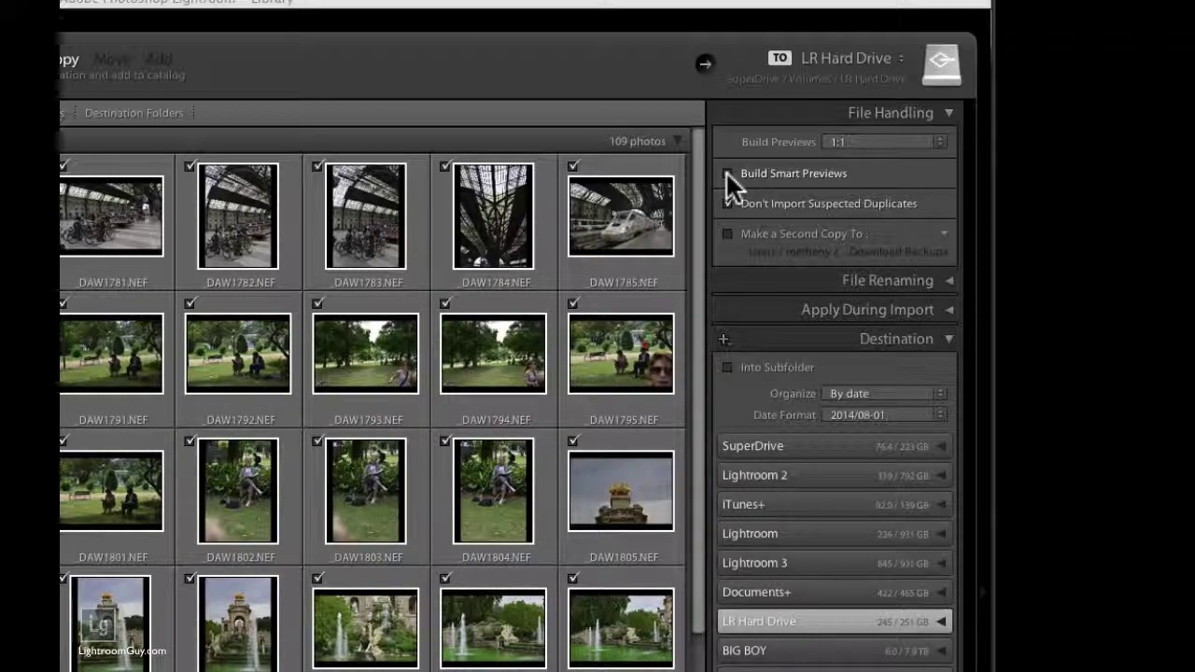
click(727, 172)
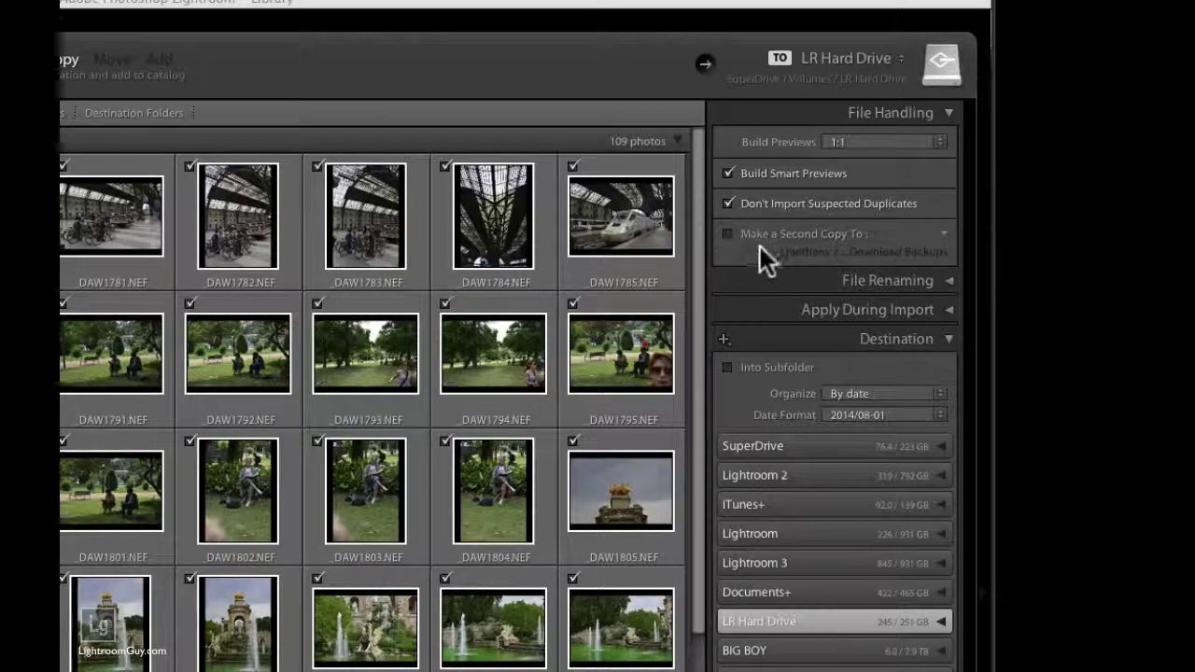
click(726, 233)
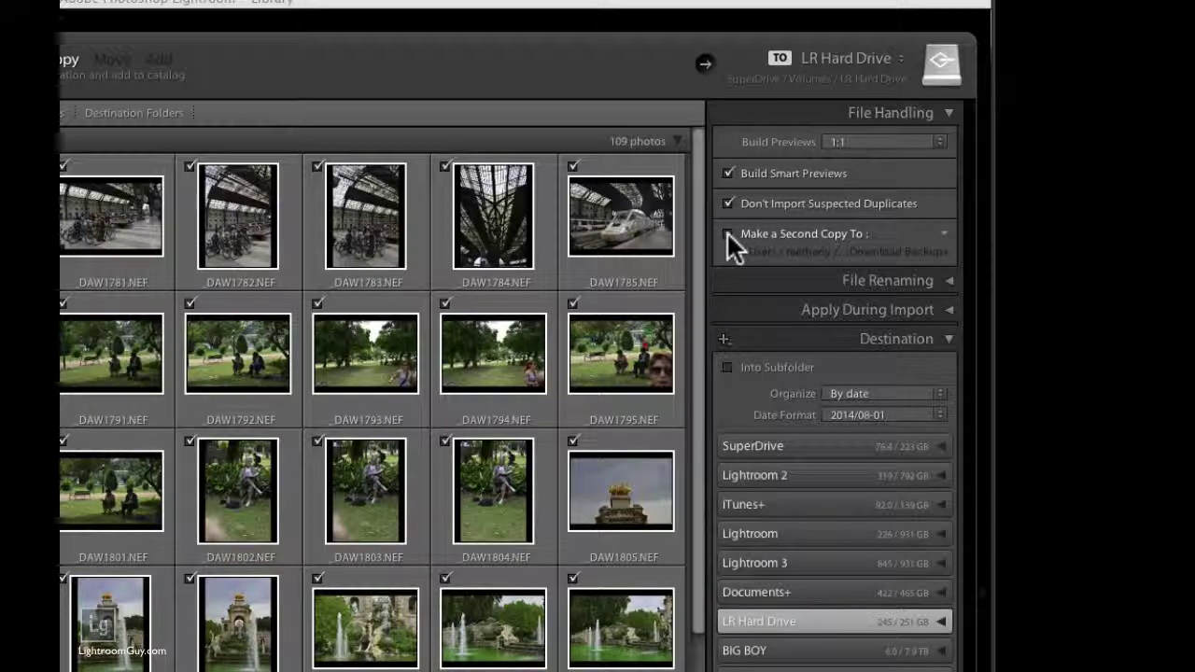
click(726, 230)
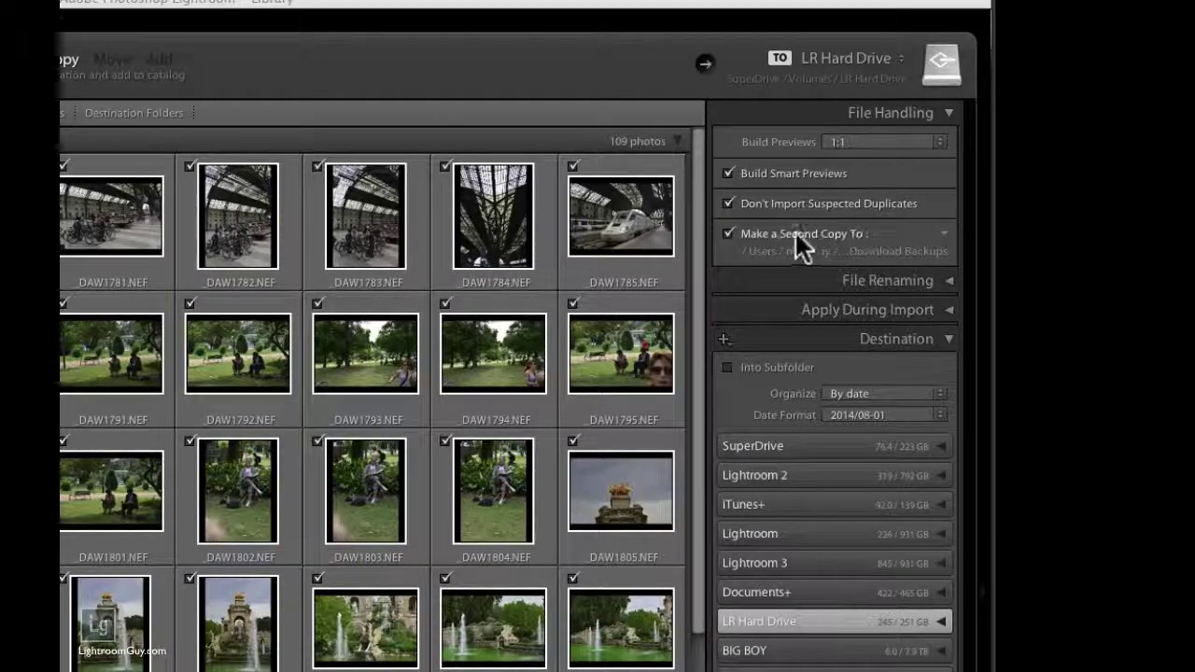
click(727, 233)
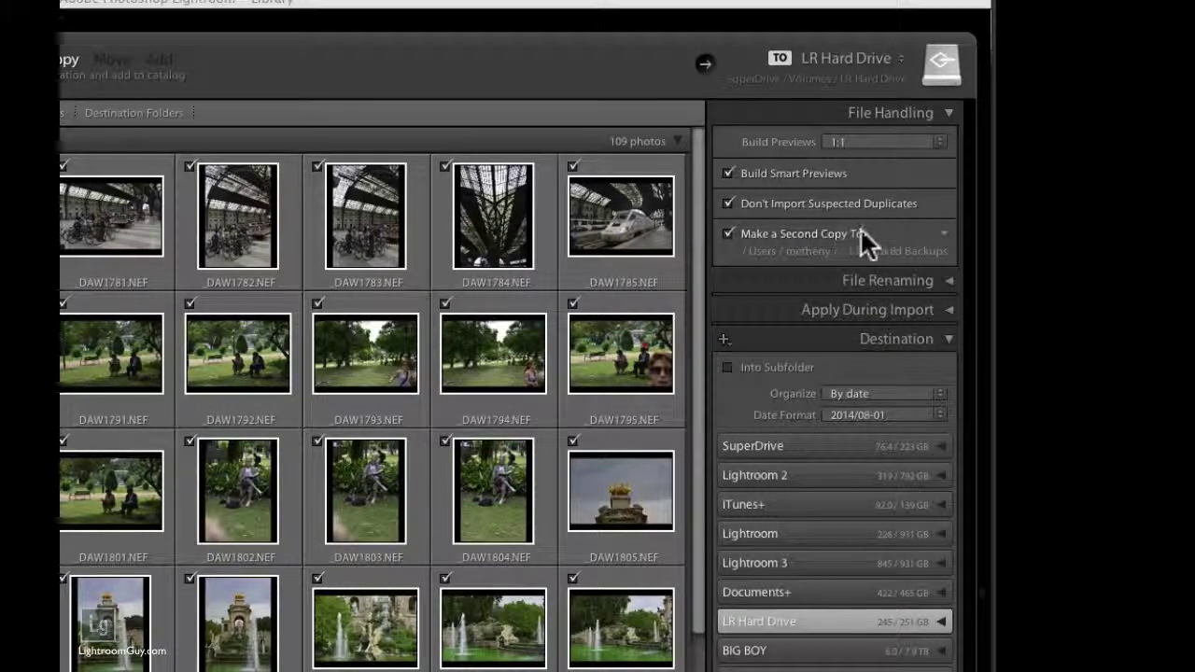
click(943, 235)
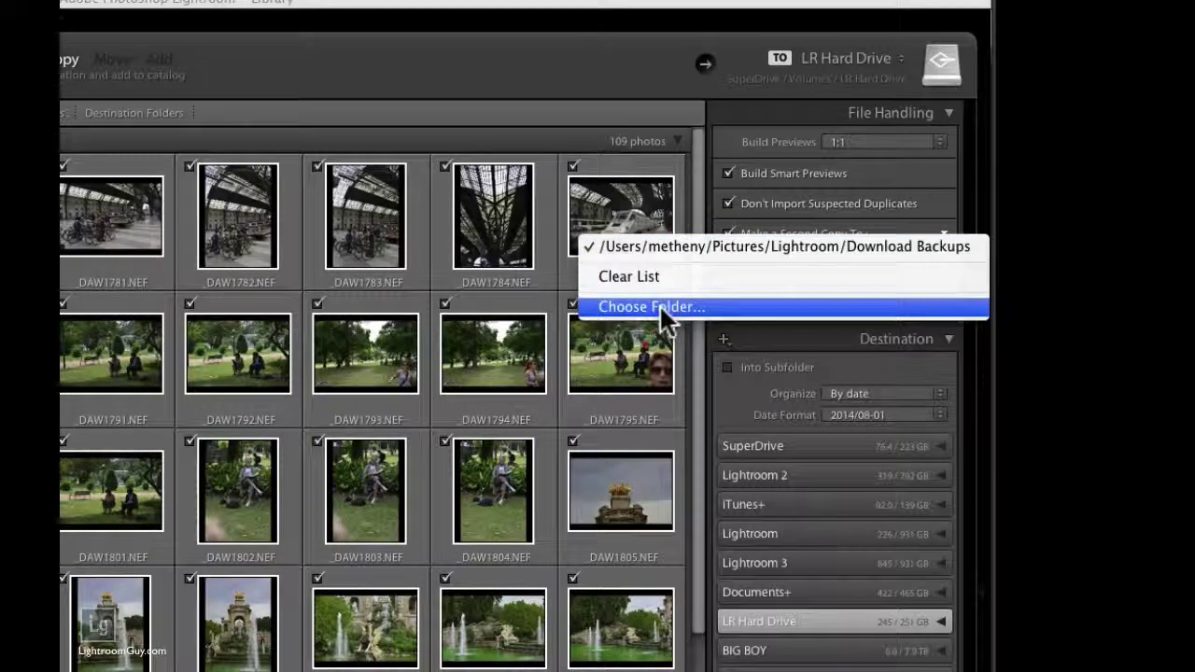
click(757, 243)
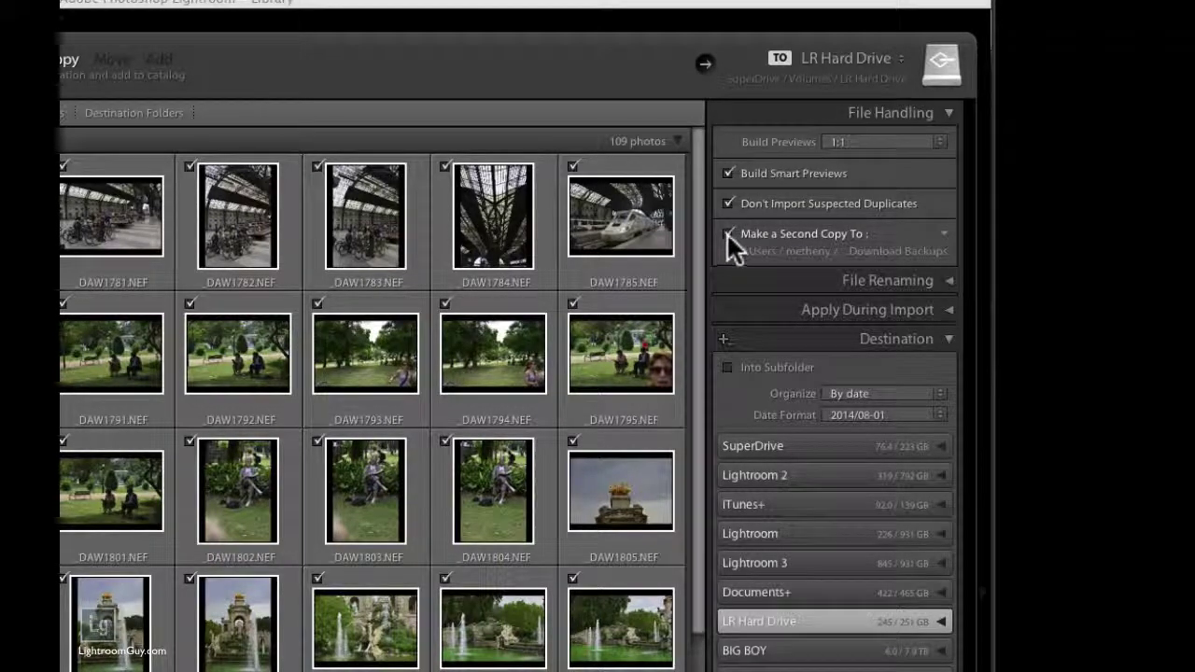
click(726, 231)
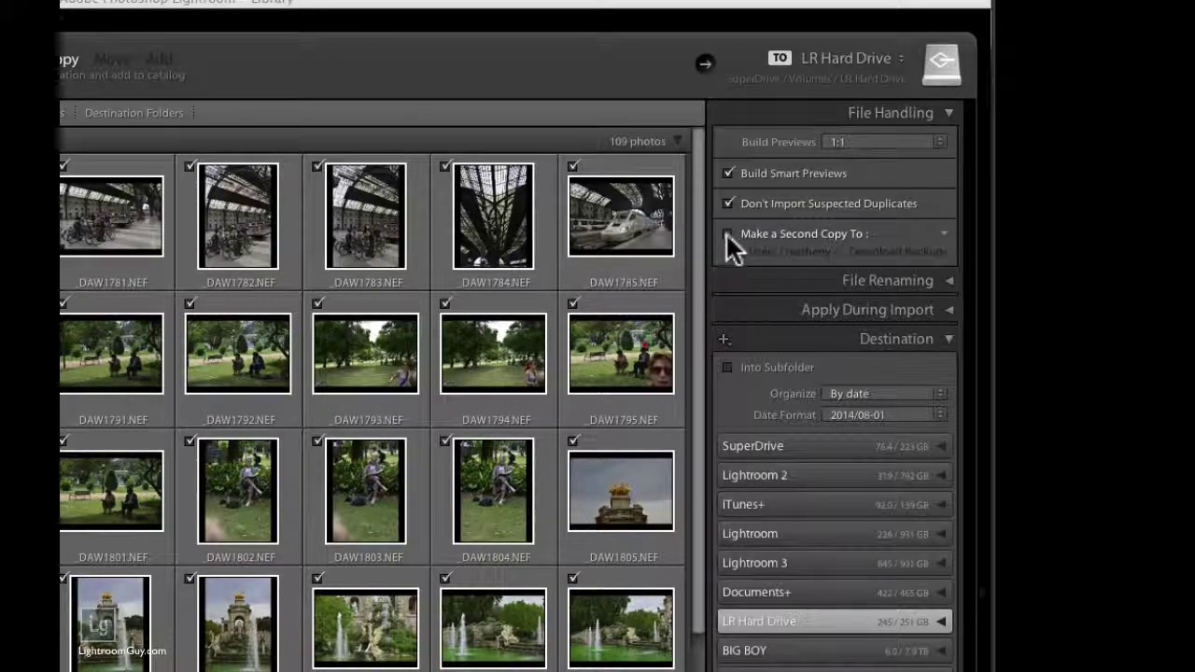
- Leave Rename Files unchecked so the photos keep their original camera names
click(949, 113)
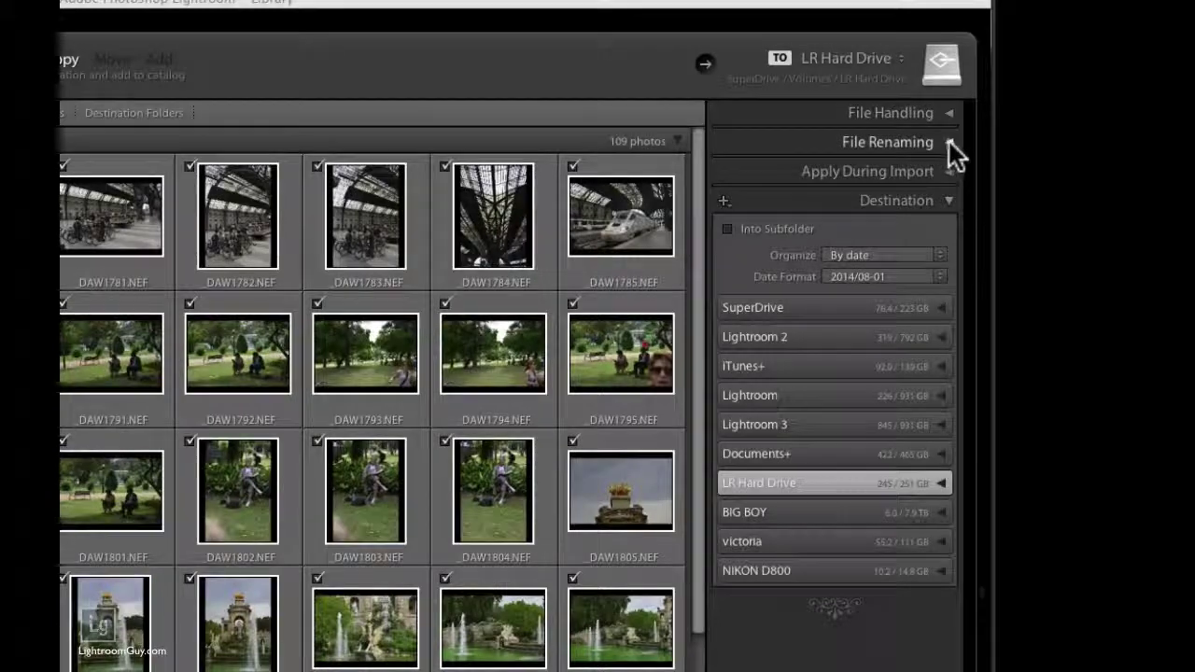
click(949, 142)
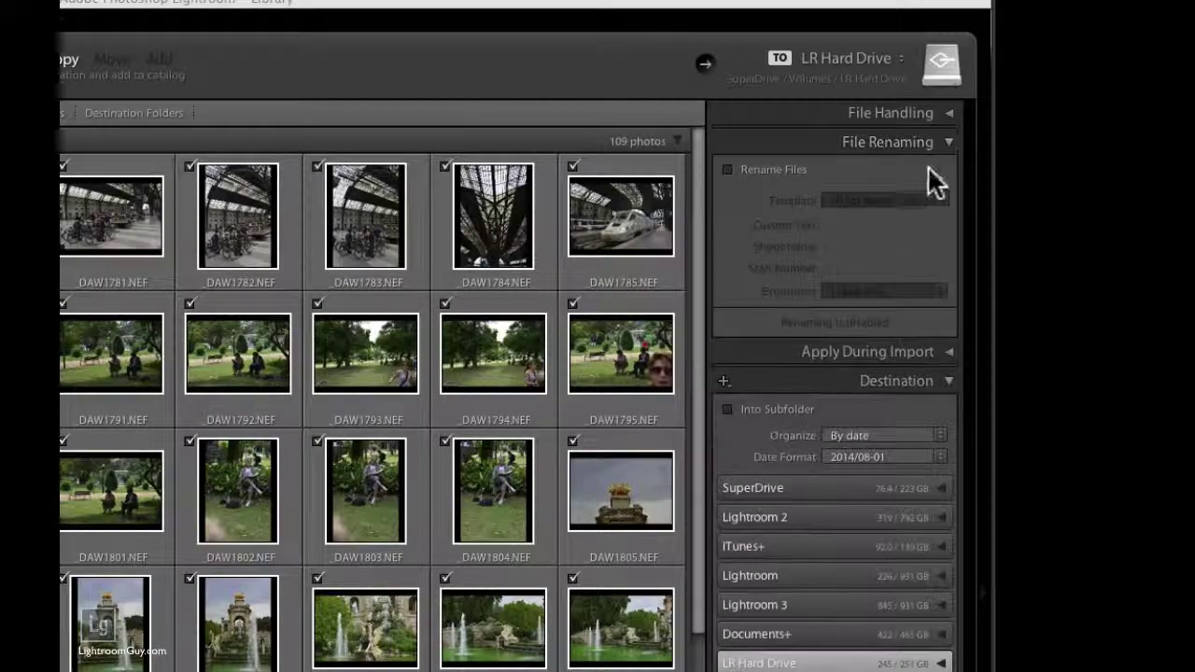
click(728, 169)
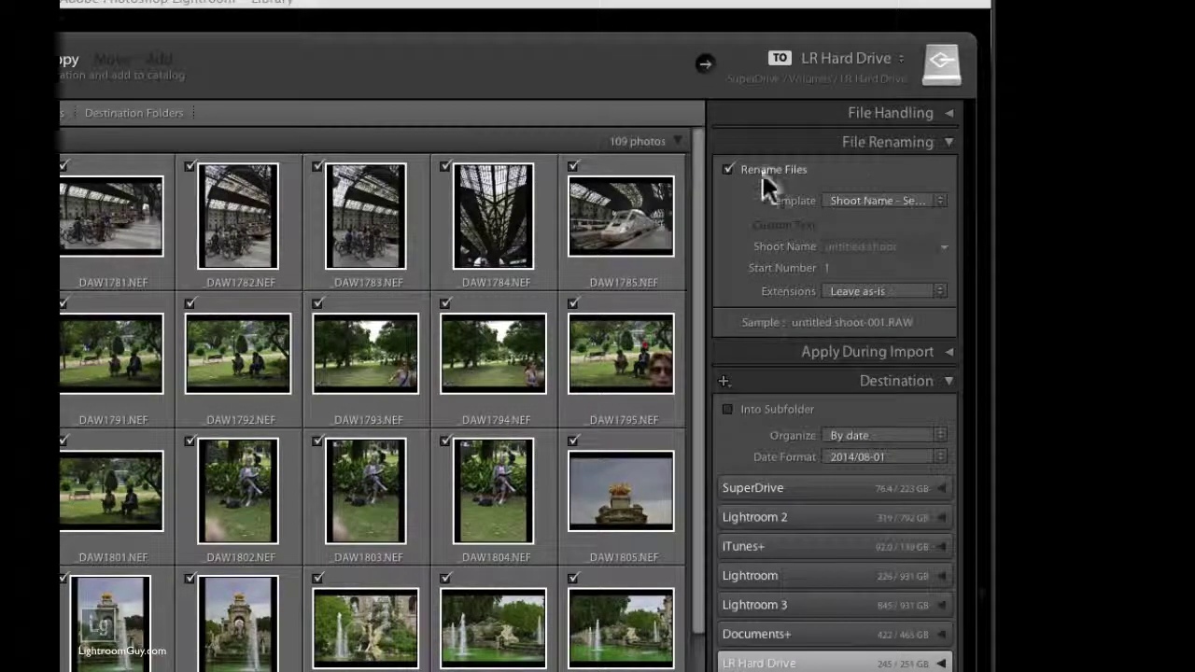
click(730, 168)
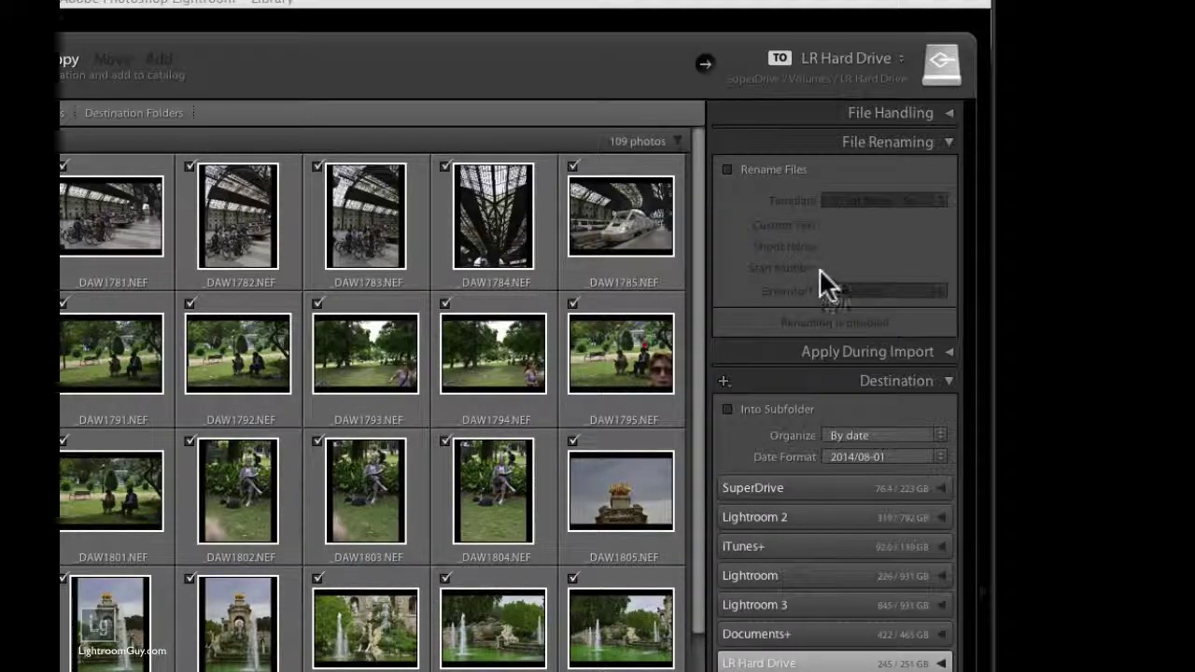
- Expand Apply During Import and open the Metadata preset list
click(948, 143)
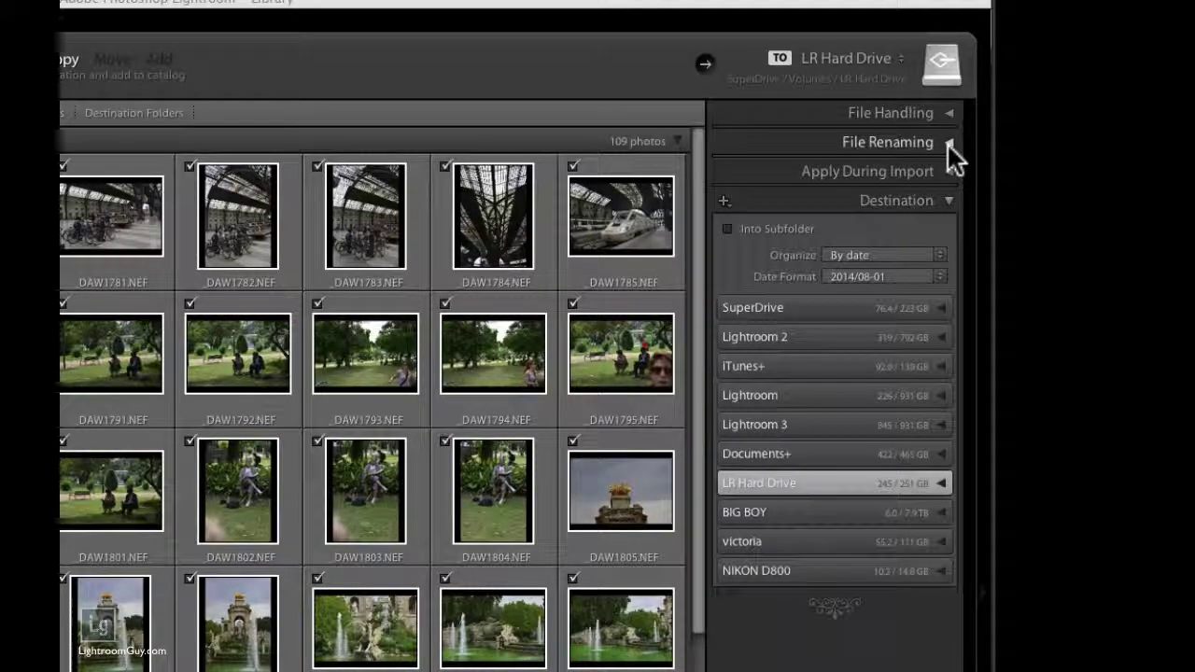
click(948, 173)
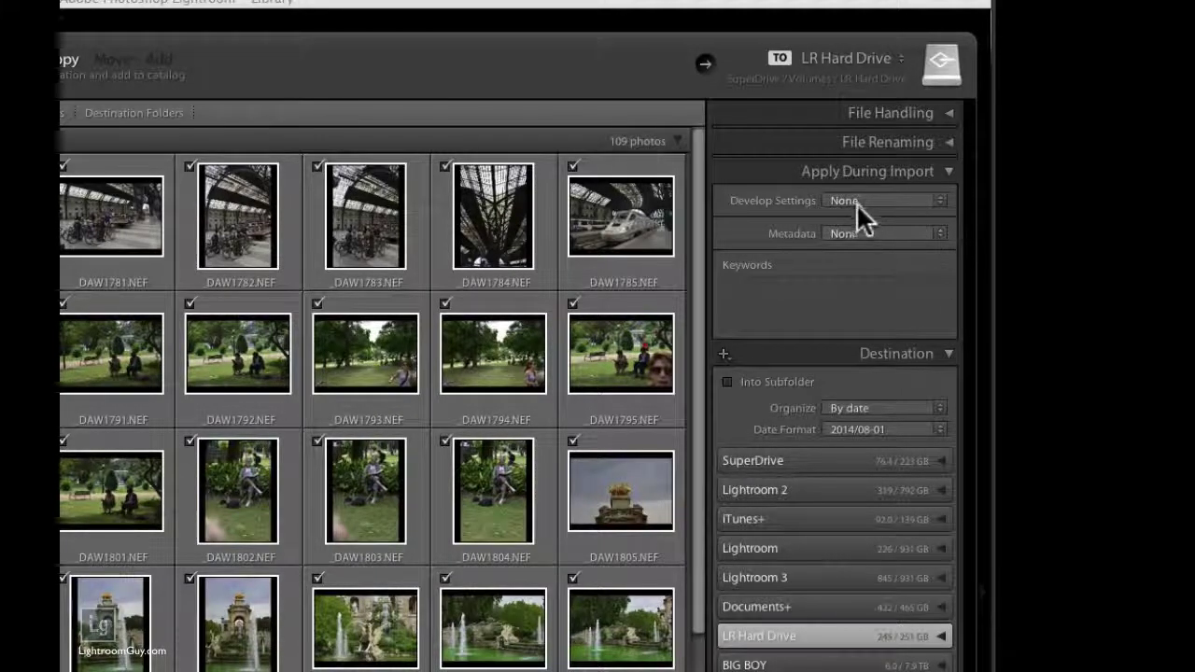
click(940, 235)
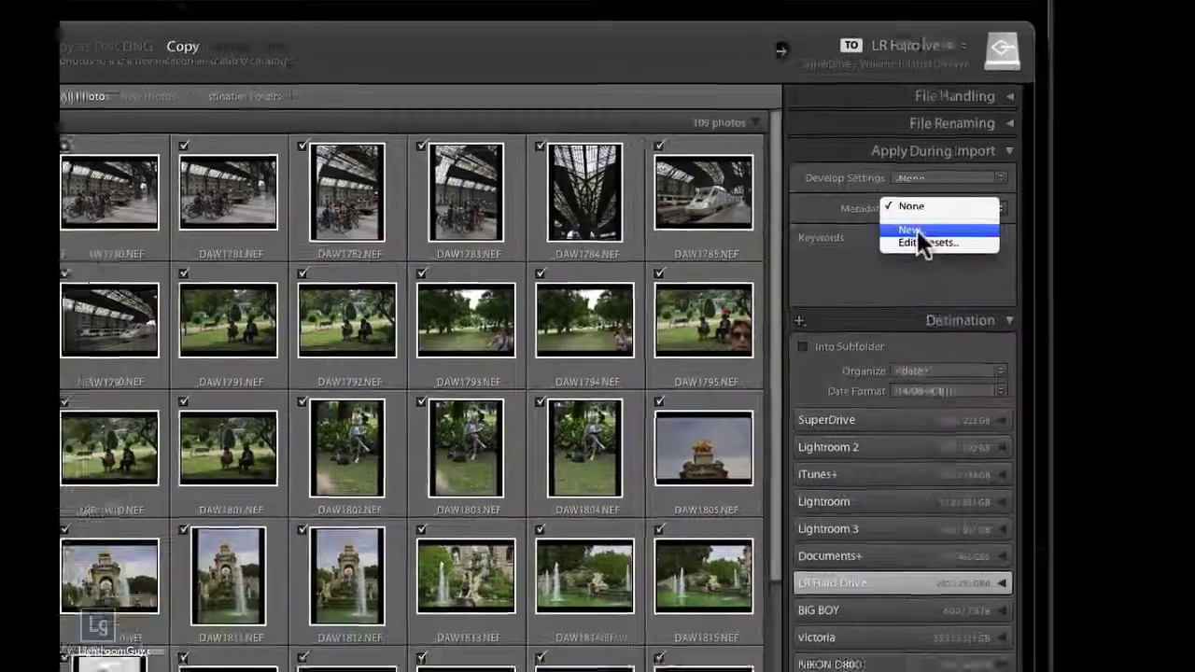
click(878, 257)
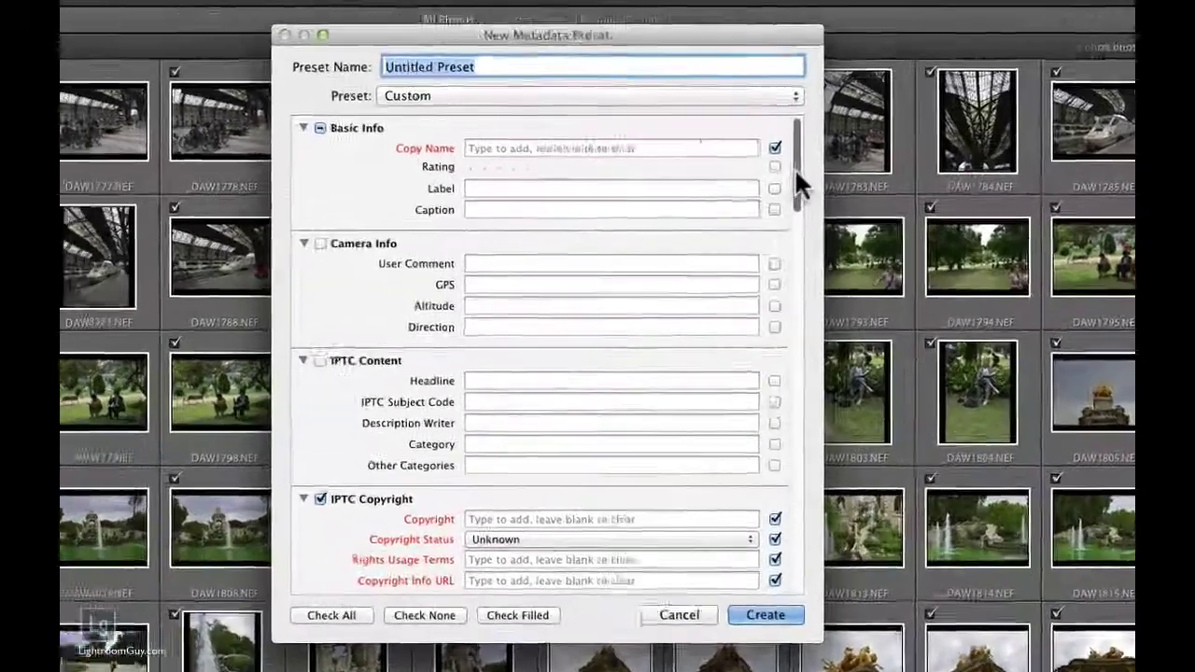
drag(794, 167, 836, 140)
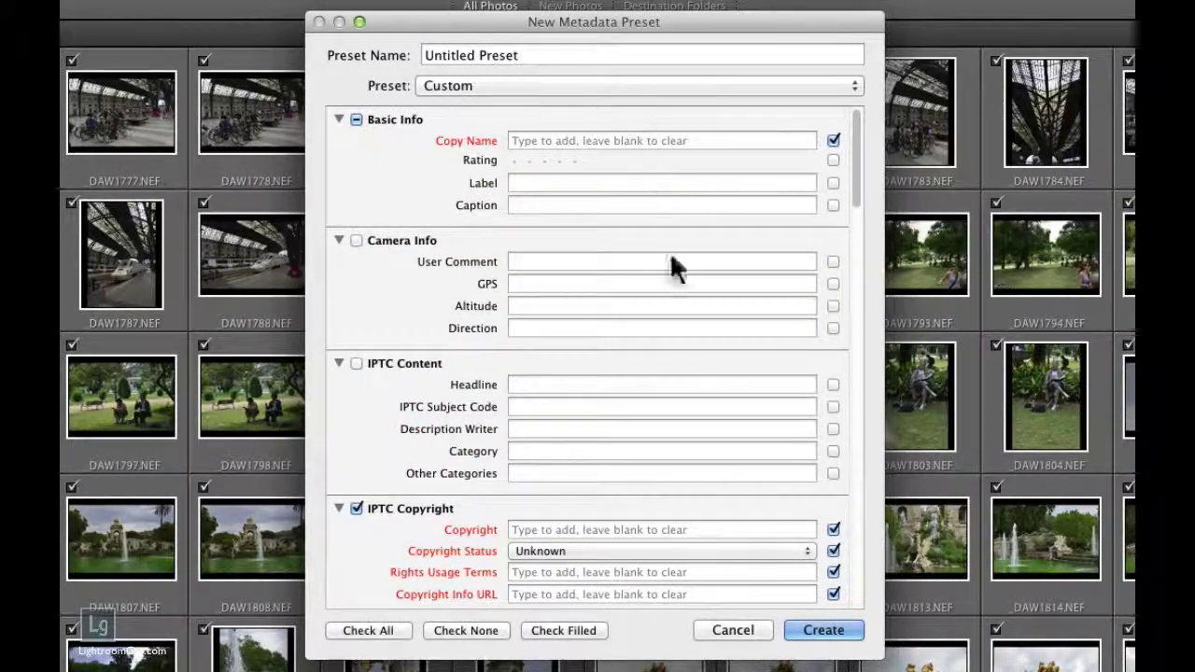
click(730, 633)
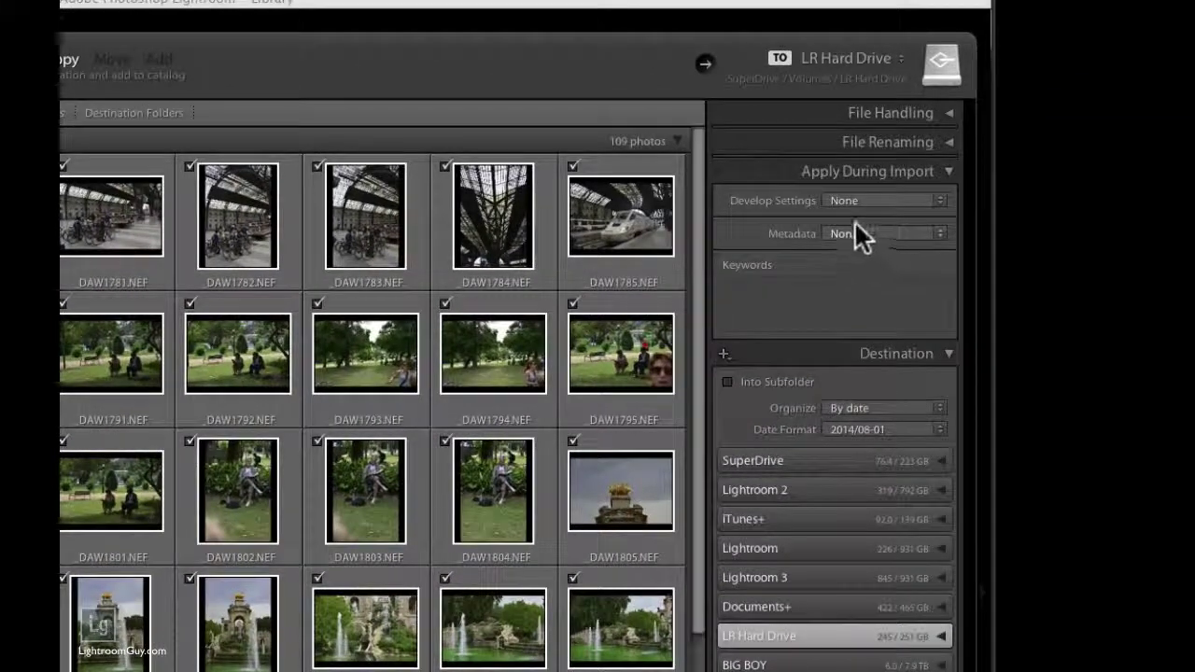
- Enter the keywords 'Barcelona, Spain', leaving Develop Settings and Metadata at None
click(775, 282)
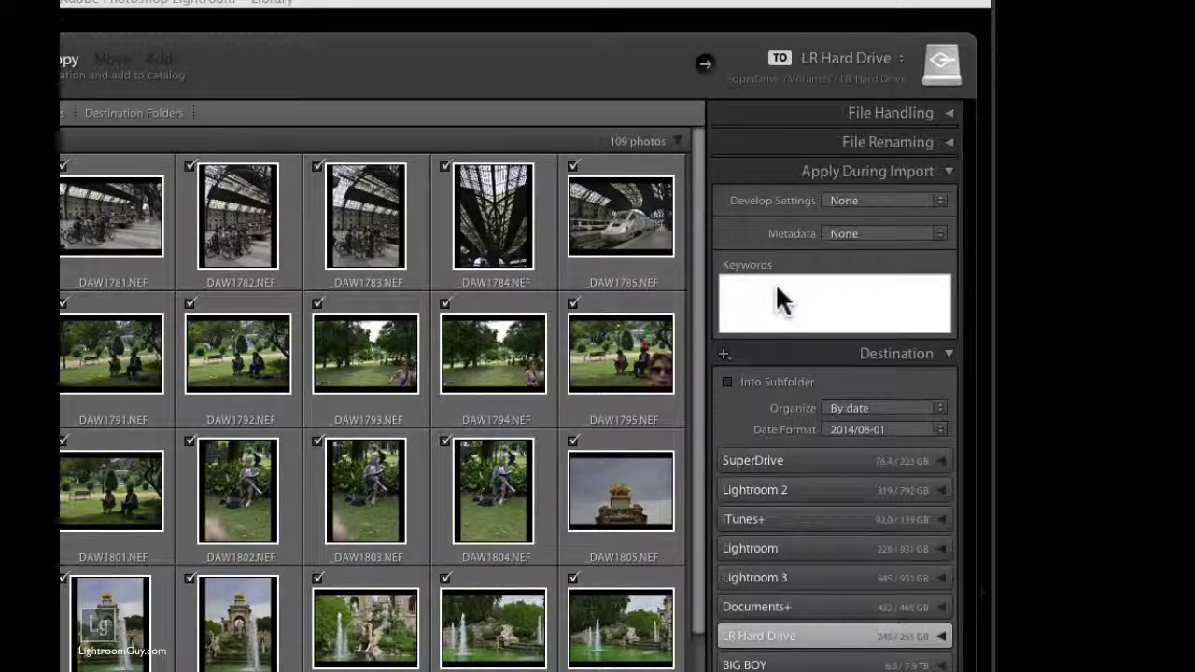
text(Barc)
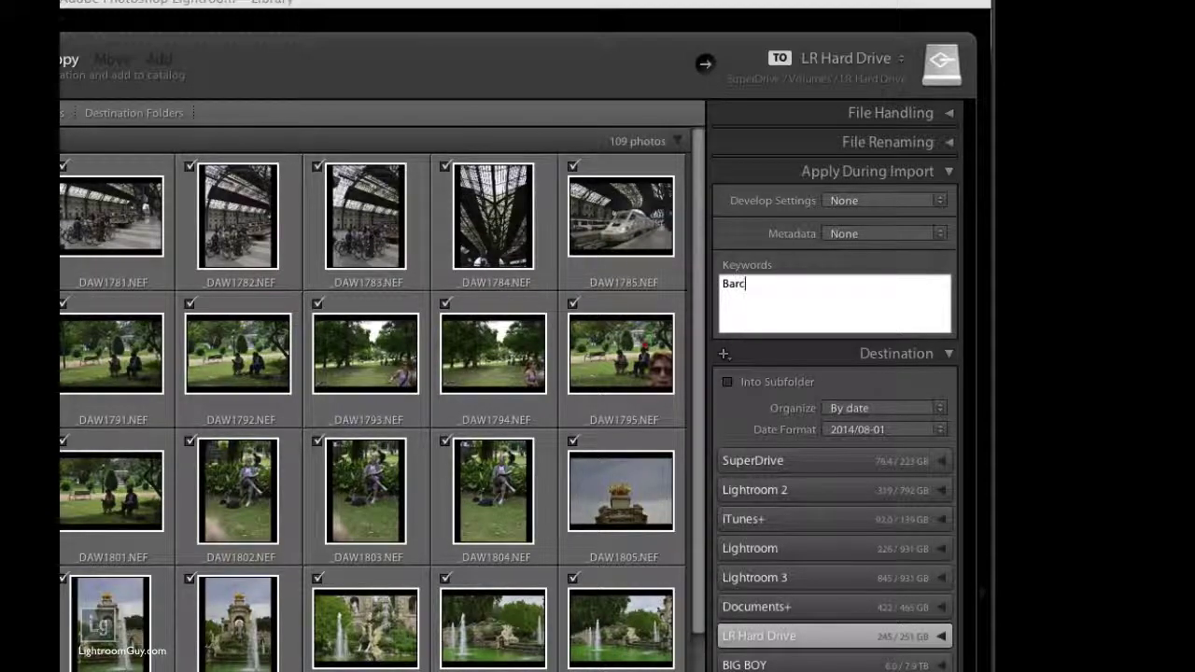
text(elona, Spain)
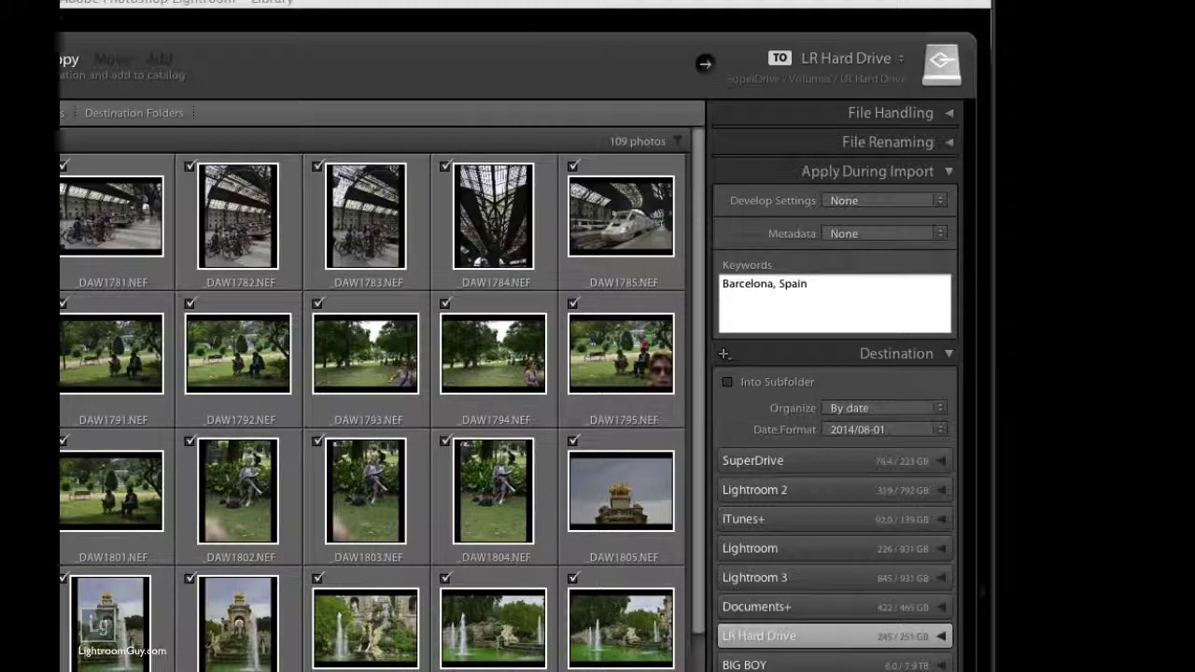
key(Return)
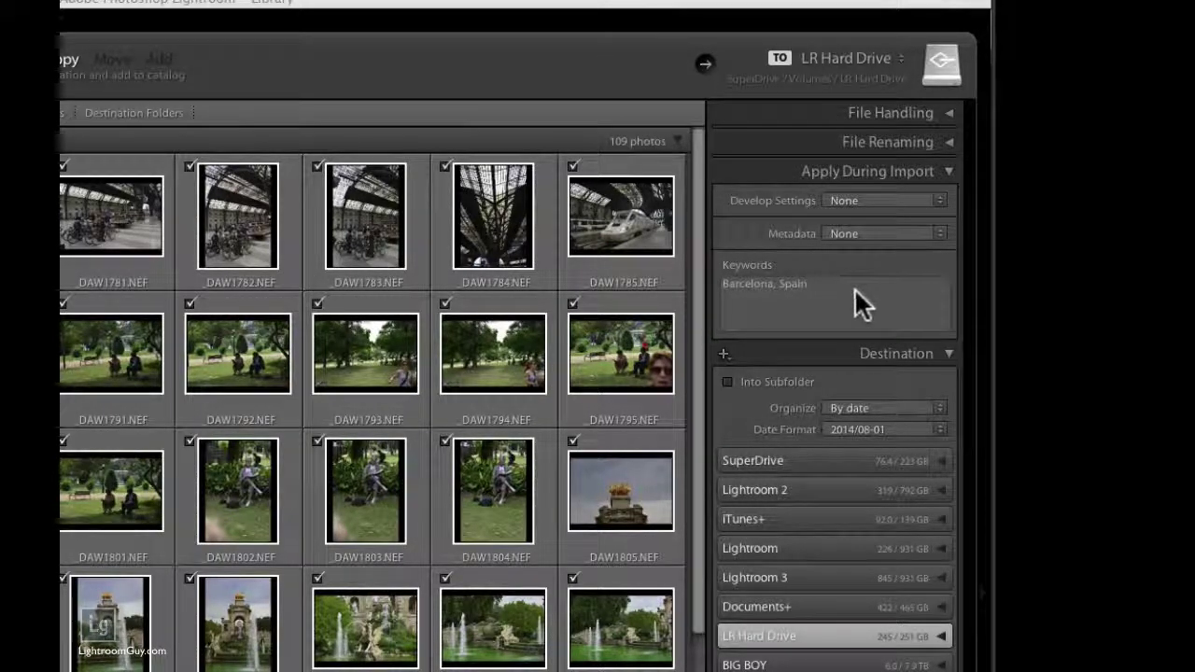
key(Return)
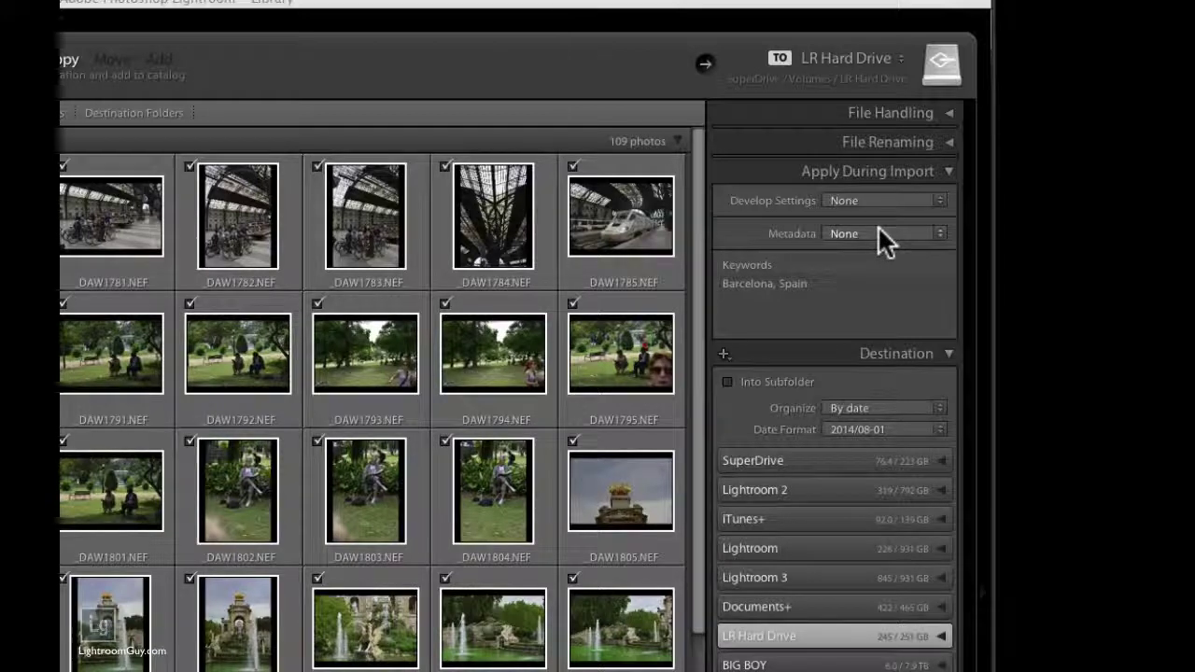
- Set the destination list to show Affected folders only
click(946, 170)
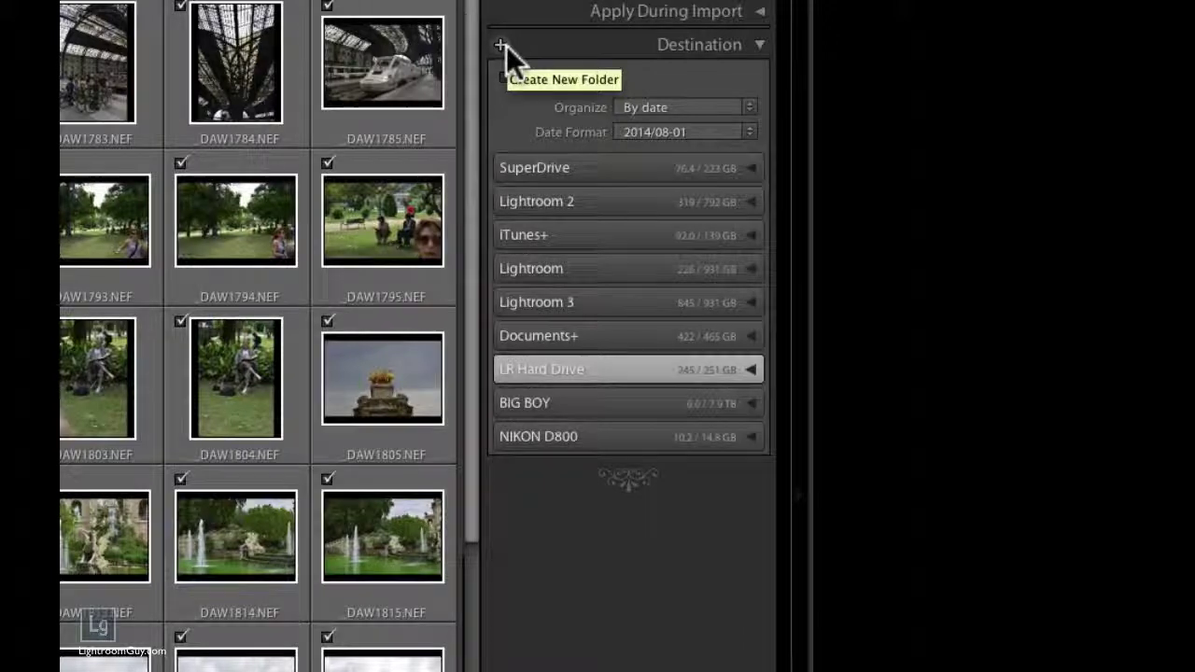
click(502, 44)
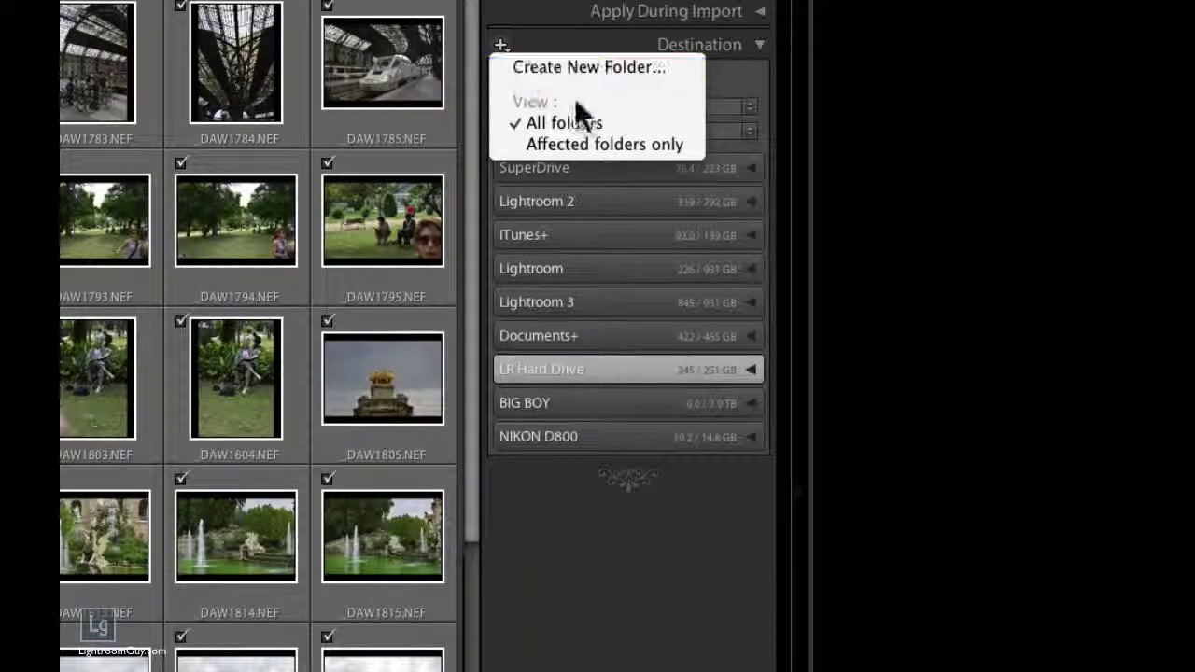
click(594, 145)
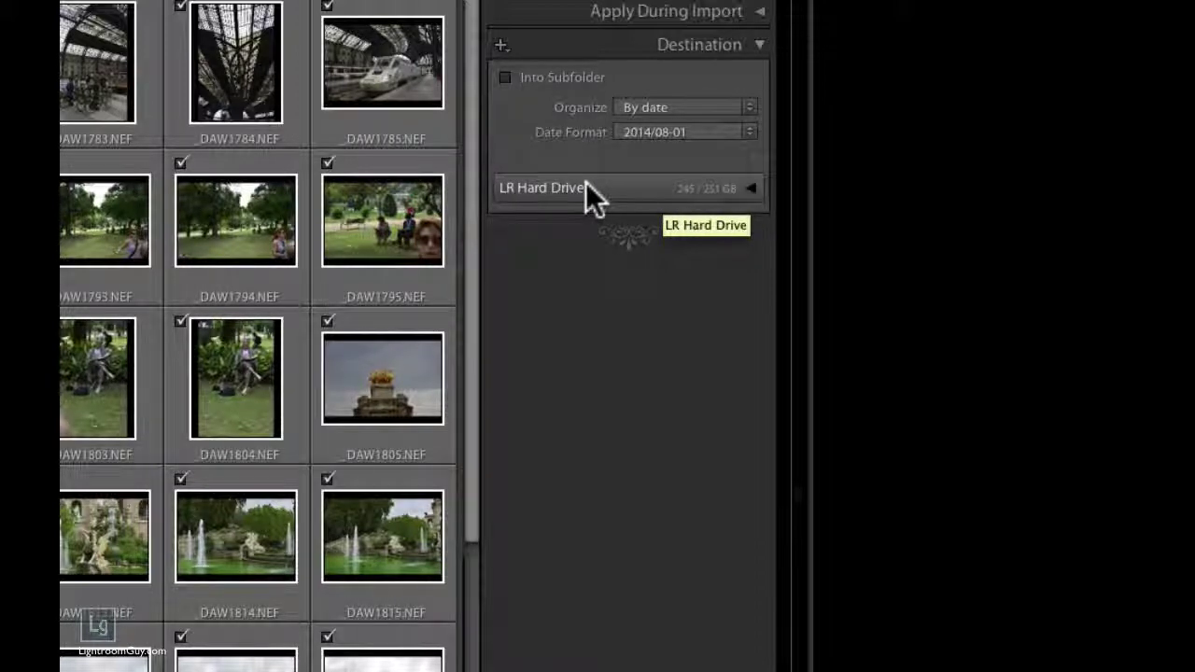
- Keep Organize By date with 2014/08-01 format, previewing the 2014 folders on LR Hard Drive
click(751, 188)
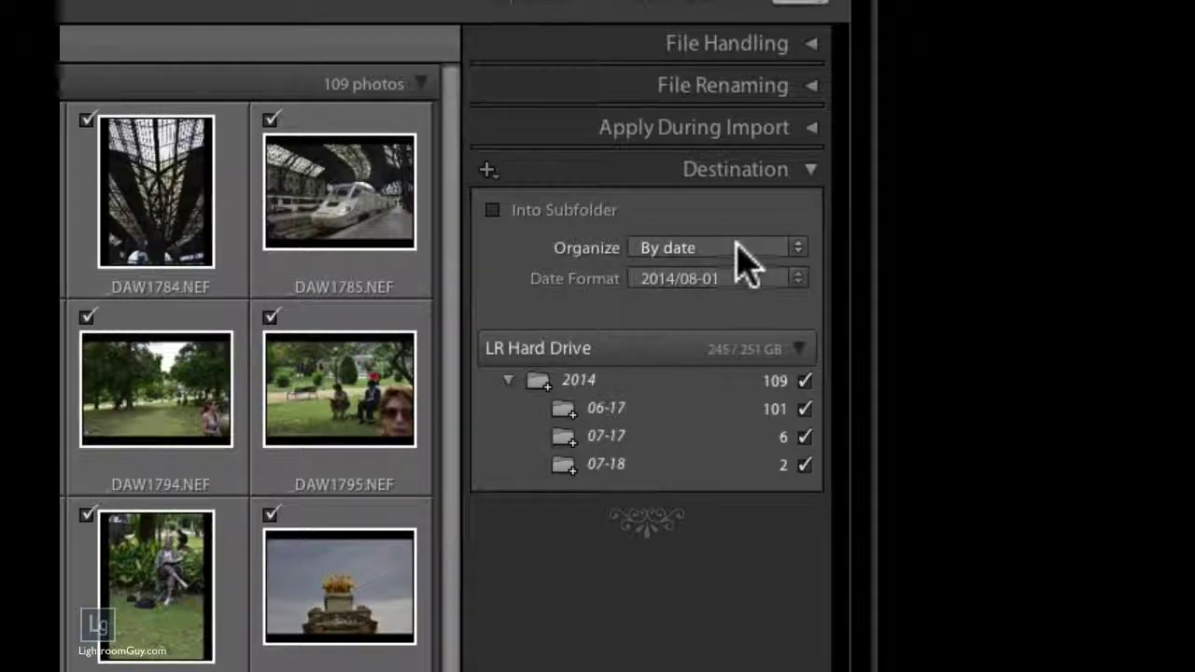
click(755, 246)
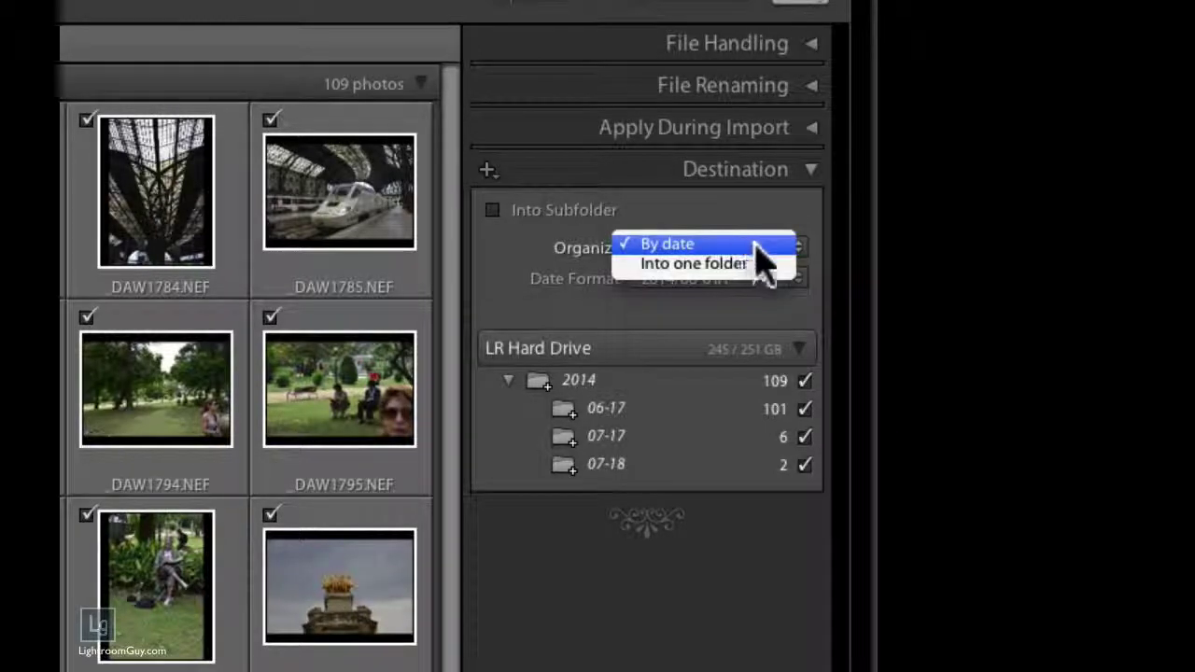
click(698, 248)
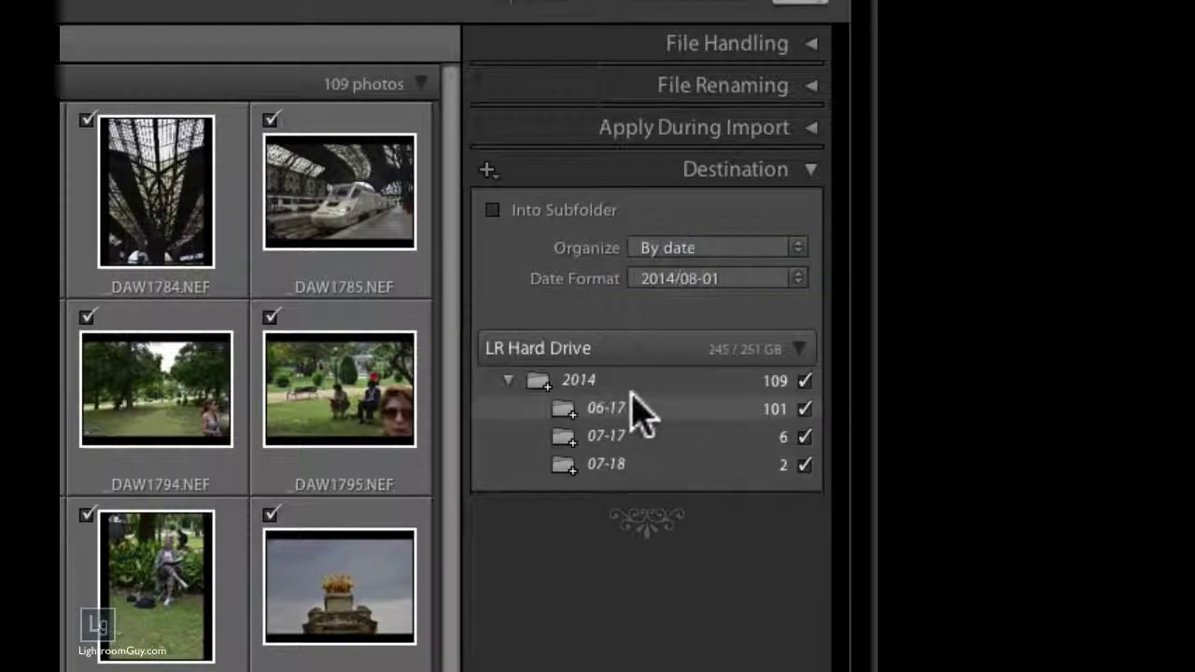
click(798, 279)
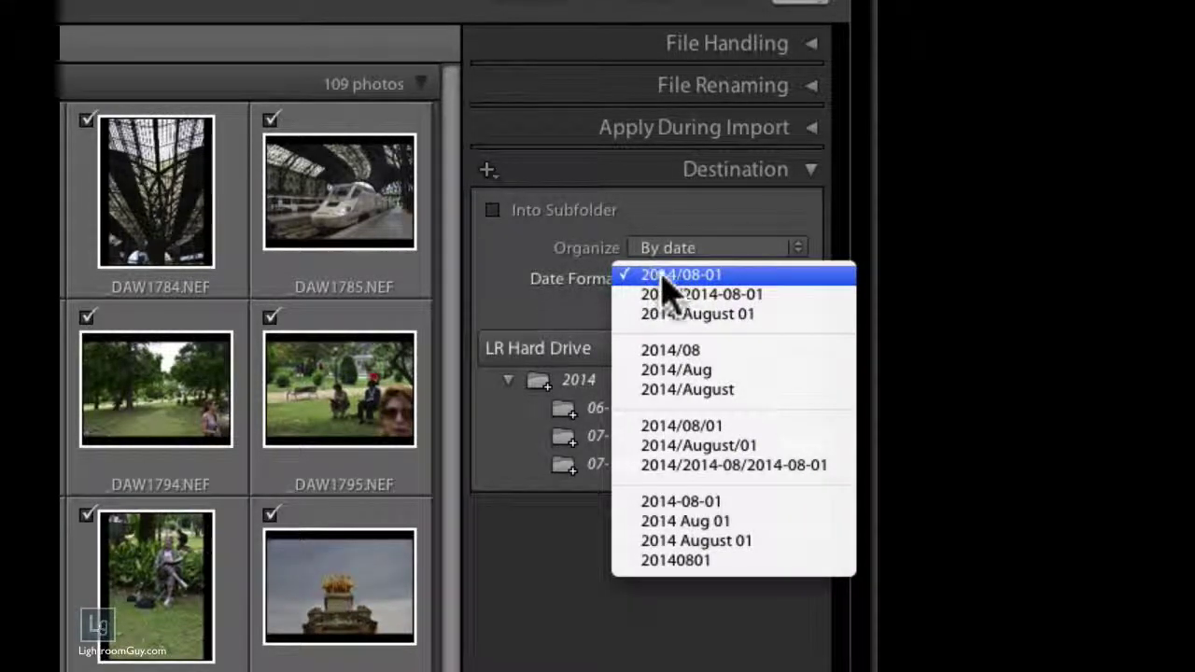
click(724, 274)
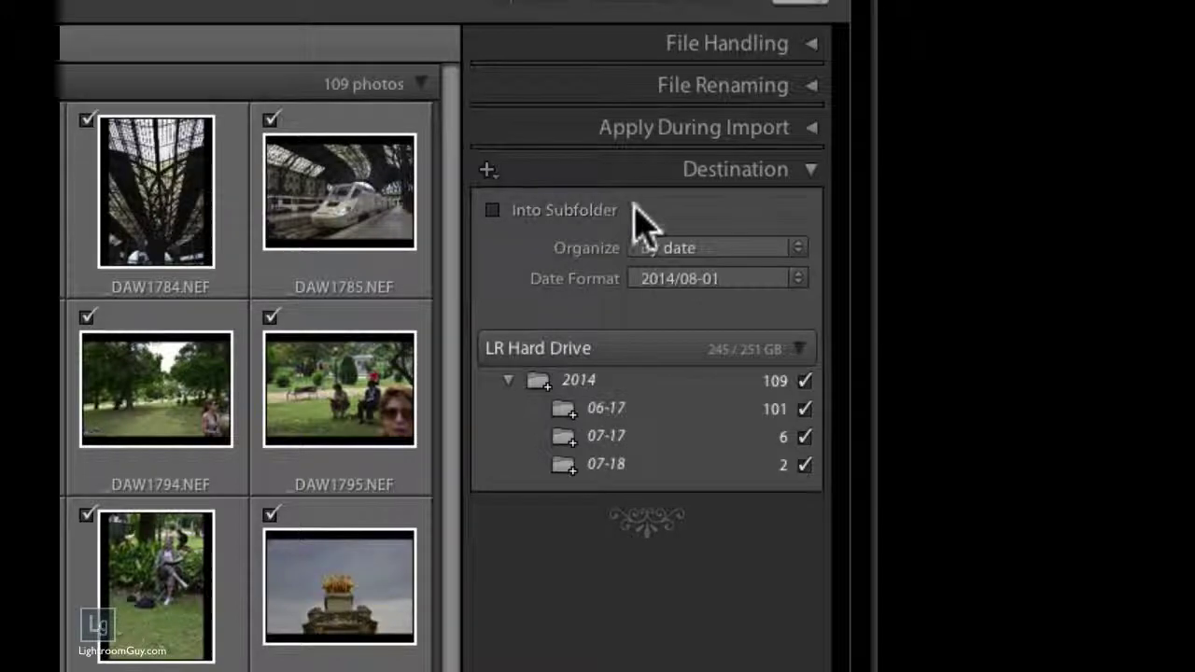
click(492, 210)
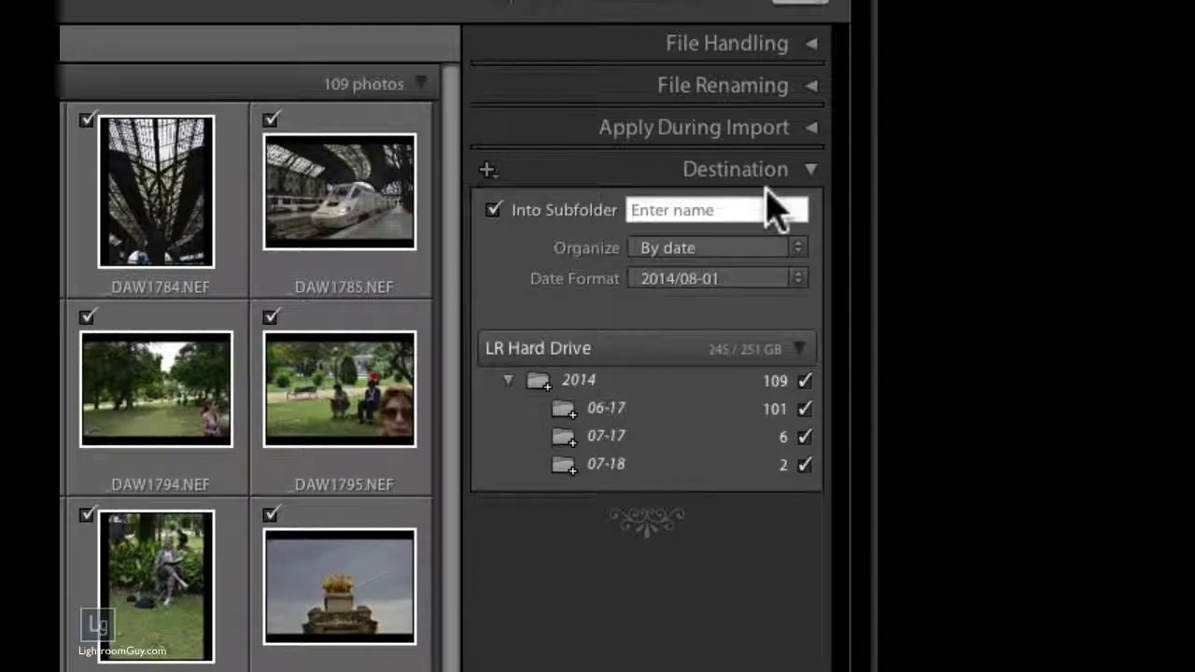
text(New Folder)
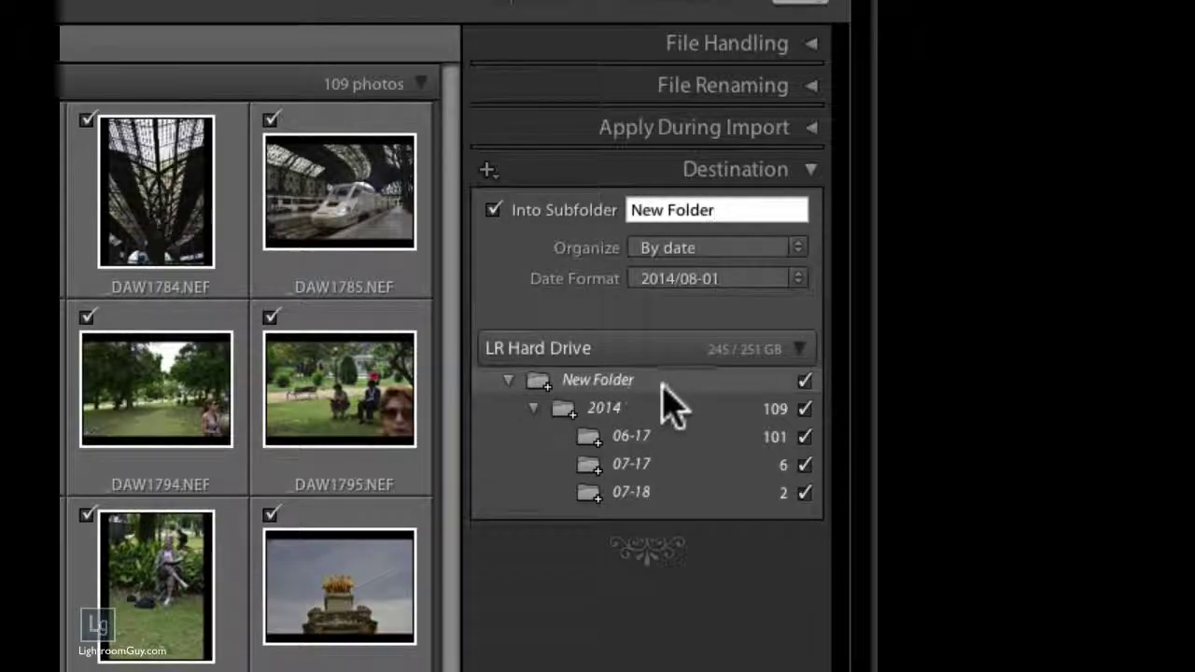
drag(726, 209, 522, 218)
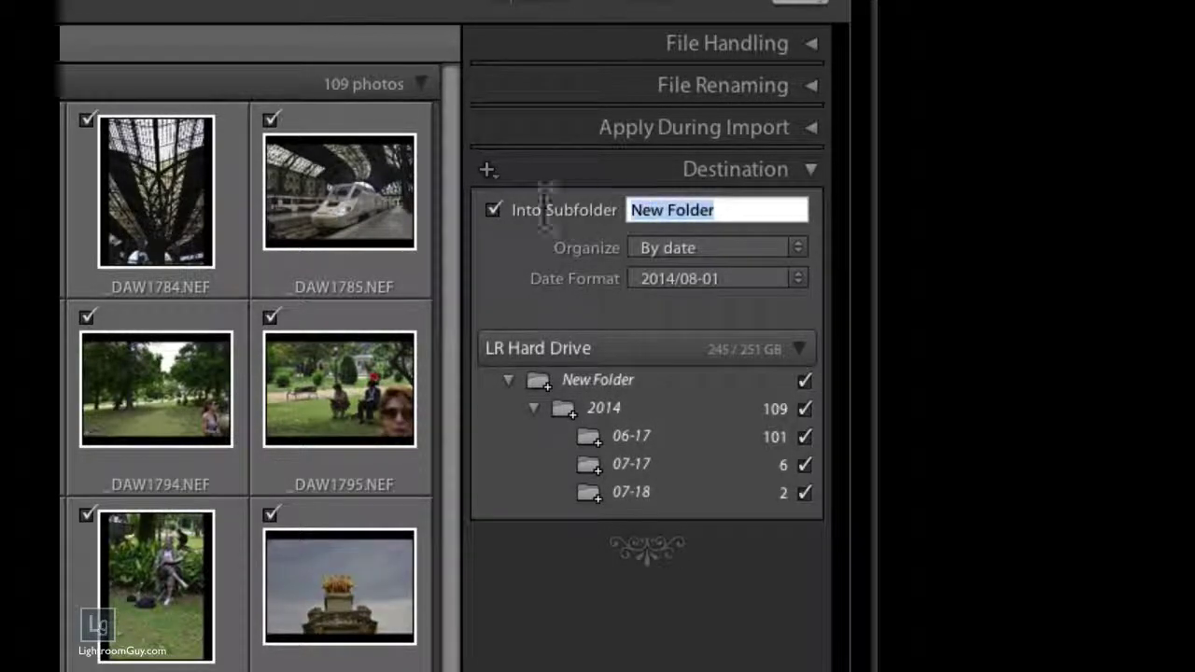
key(BackSpace)
click(495, 210)
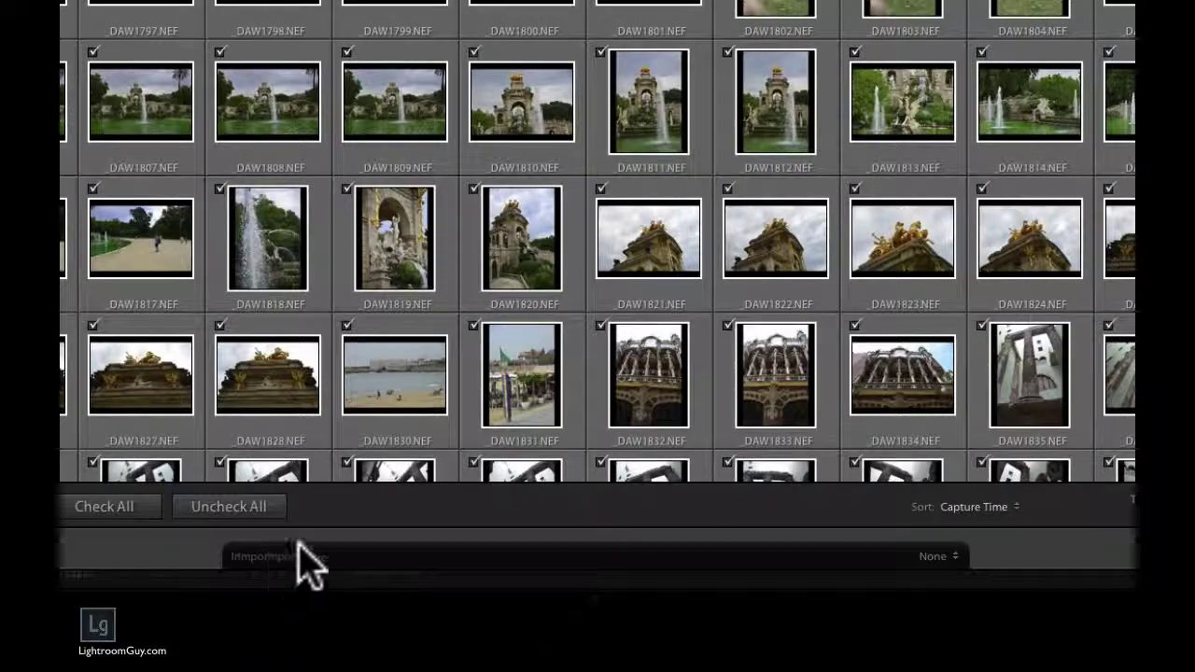
- Store the current import settings as a new import preset called 'LRG Import Preset'
click(959, 564)
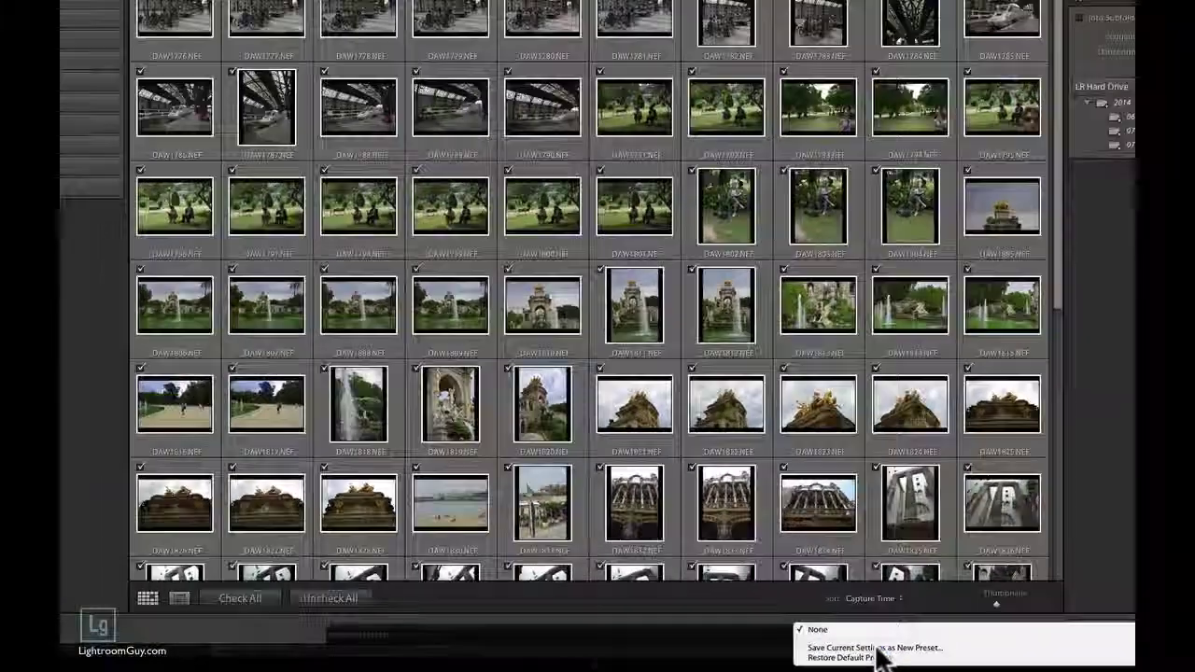
click(875, 649)
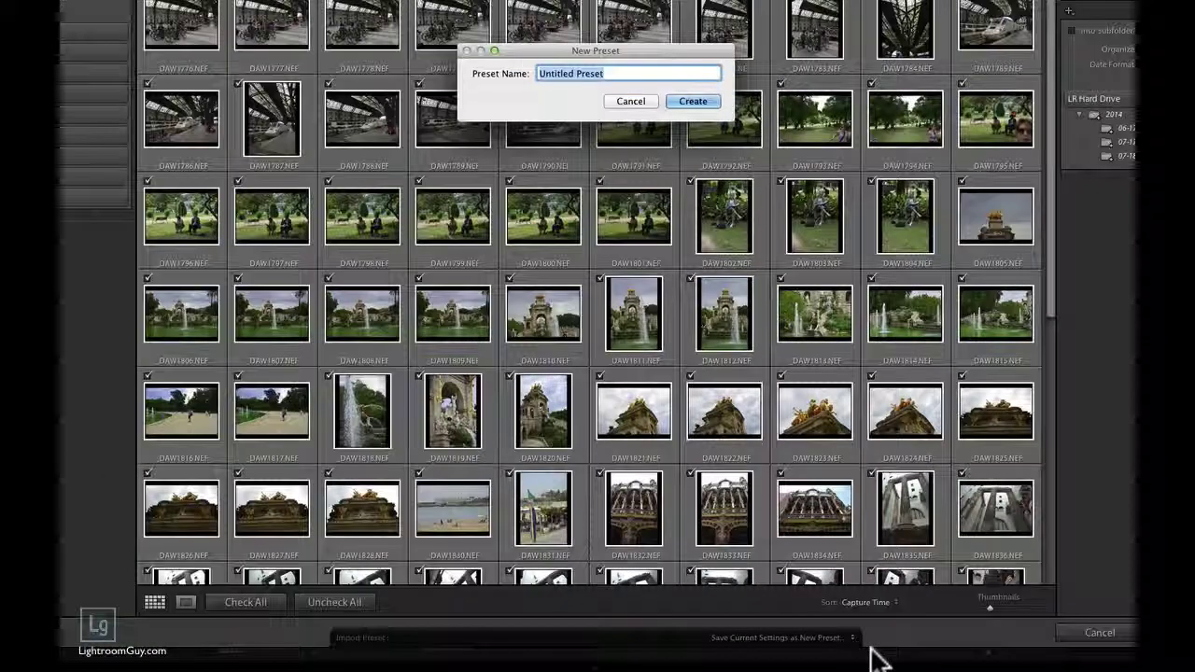
key(BackSpace)
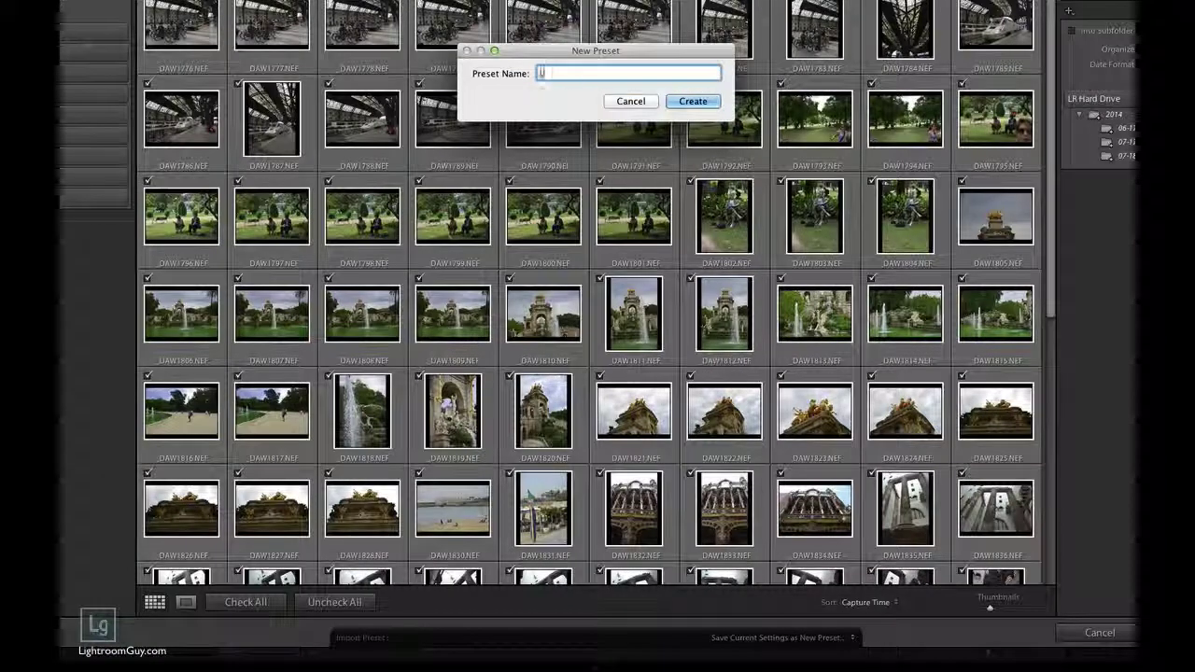
text(LRG Imp)
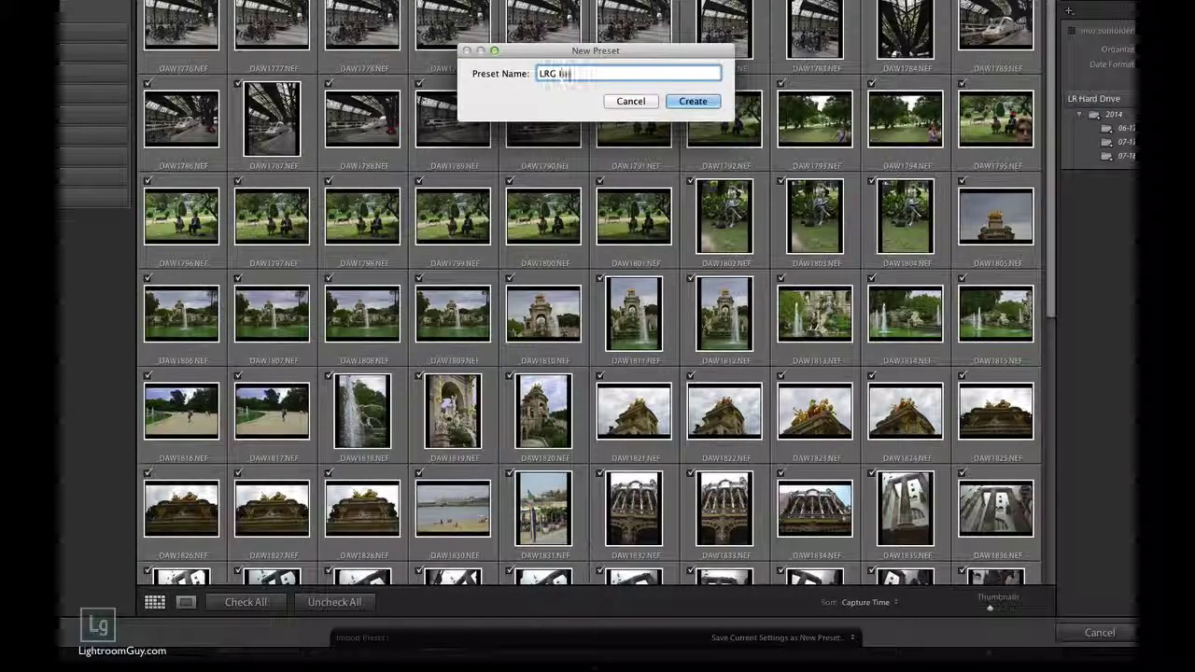
text(ort Preset)
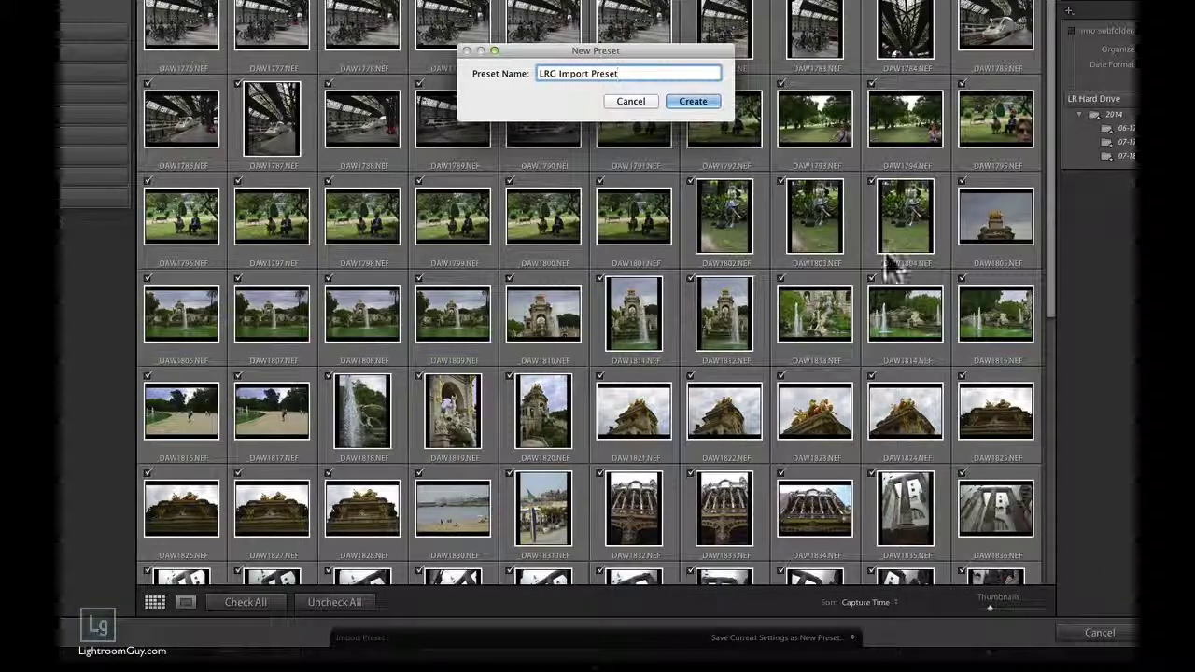
click(699, 96)
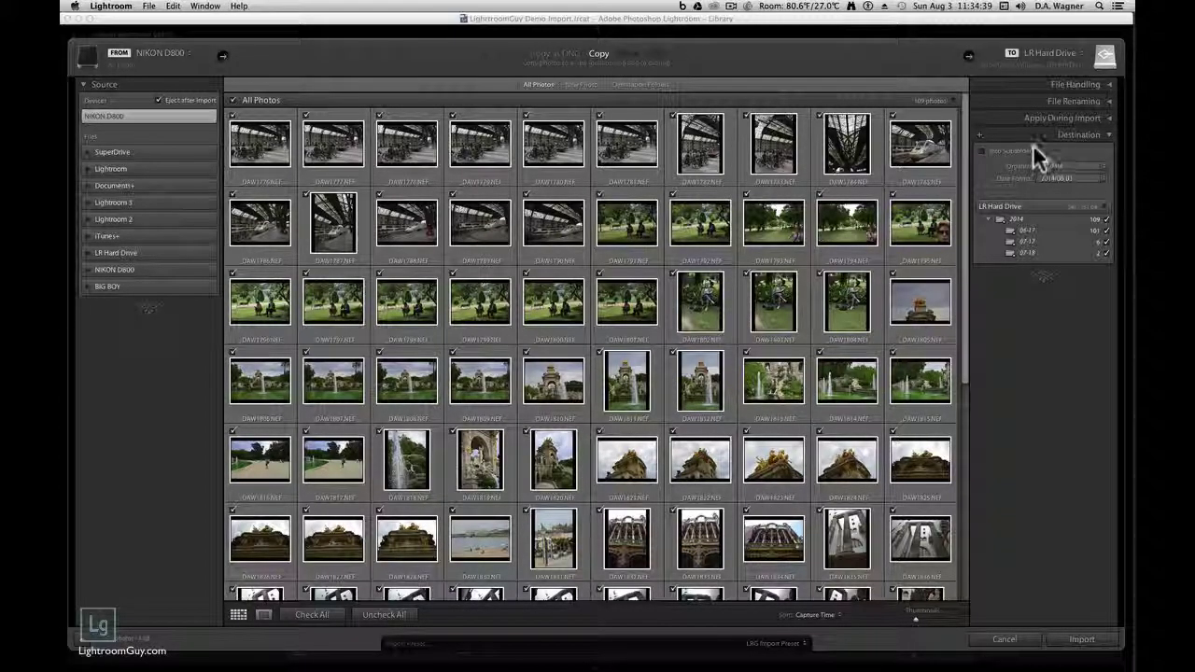
- Collapse the Destination panel so every import option panel is folded away
click(1013, 154)
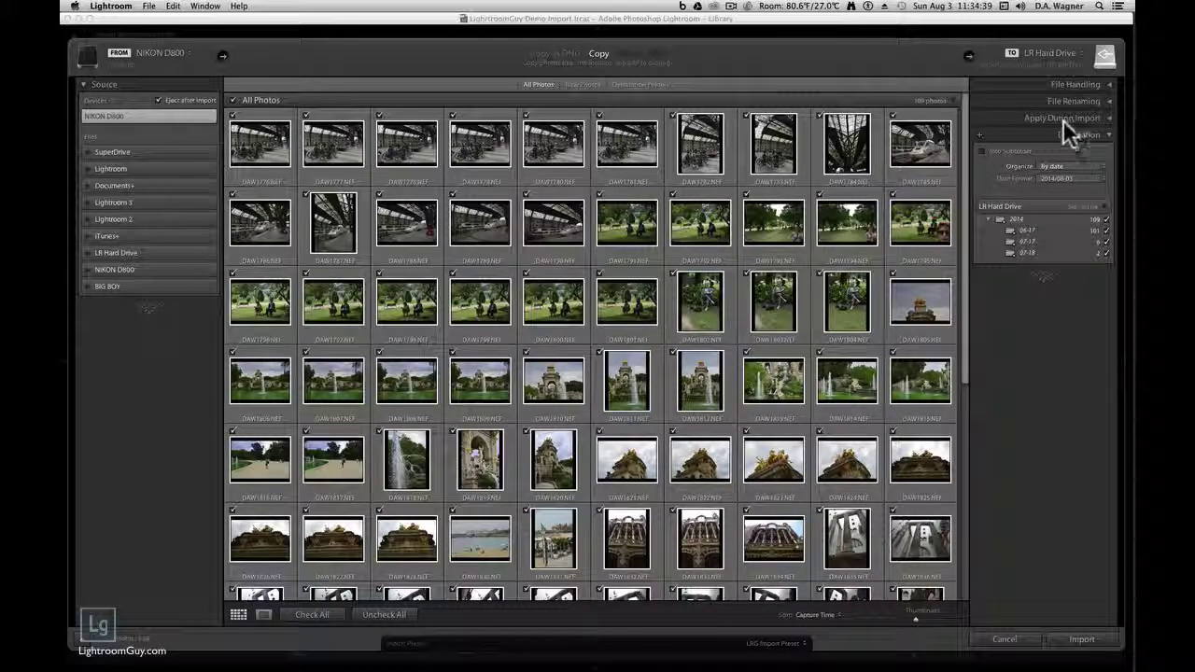
click(1064, 131)
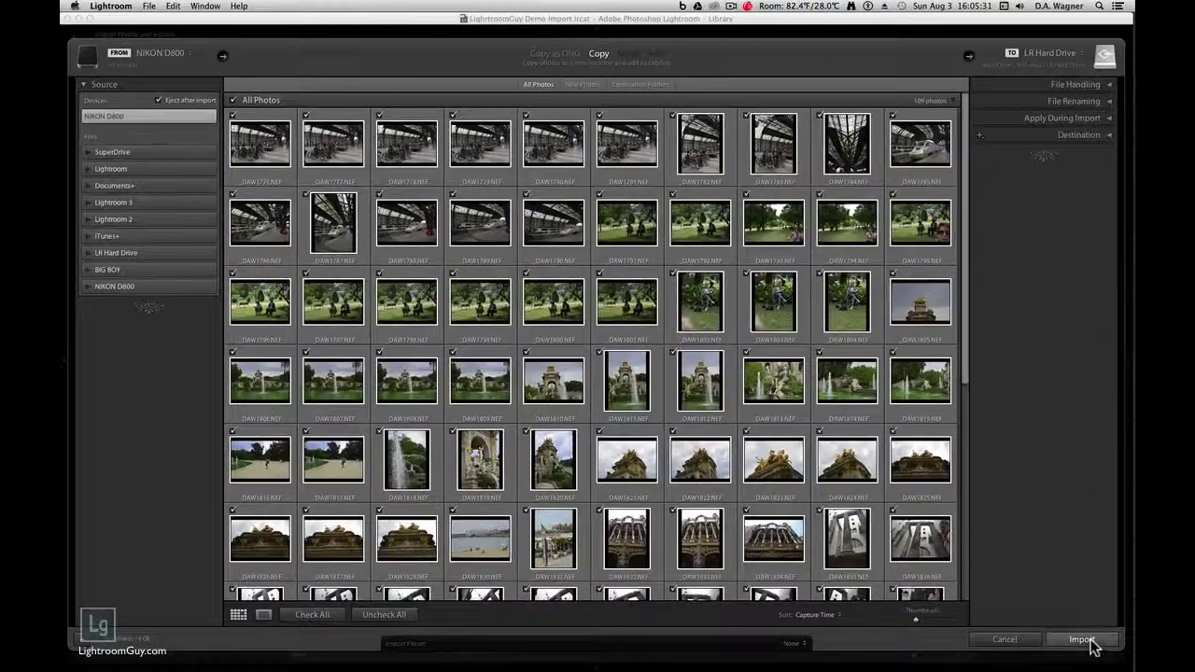
- Start importing the 109 checked photos and expand the 2014 folder in the Folders panel
click(1085, 639)
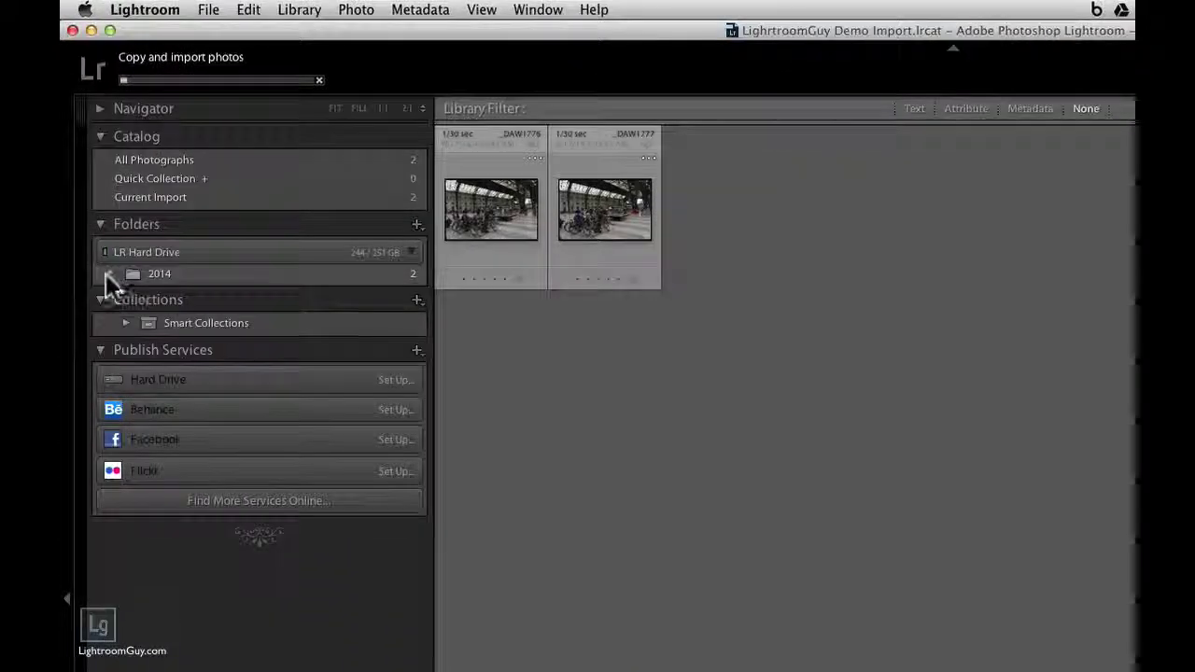
click(106, 274)
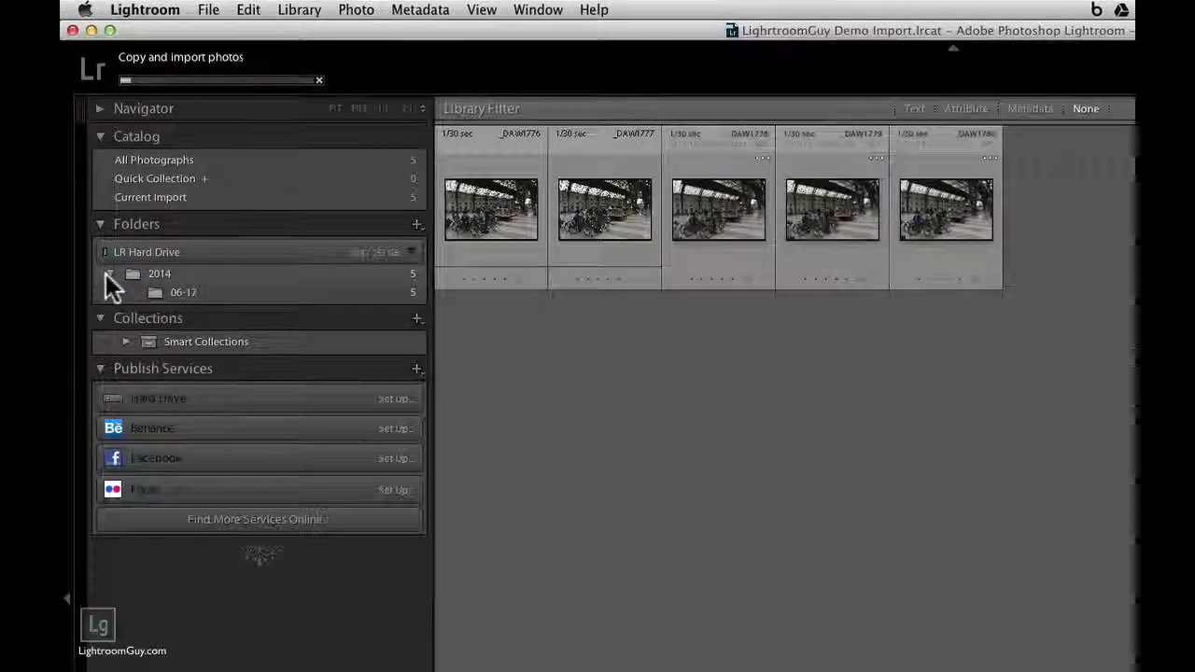